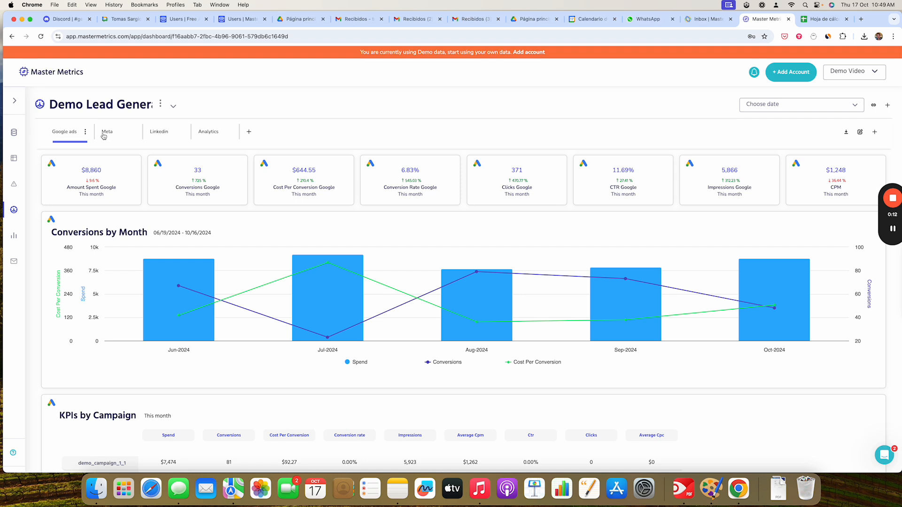
# - Browse the demo dashboard's Meta and LinkedIn sections and the client overview table
pyautogui.click(107, 133)
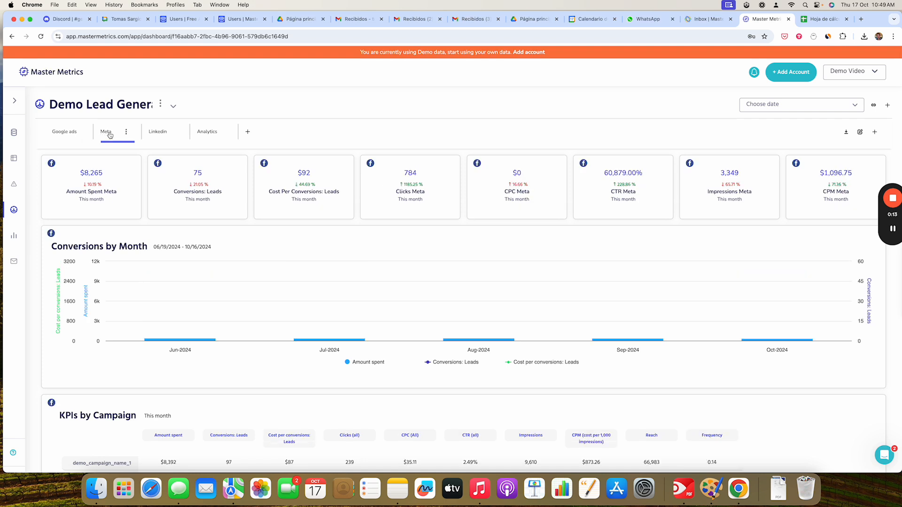
pyautogui.click(159, 134)
pyautogui.click(16, 103)
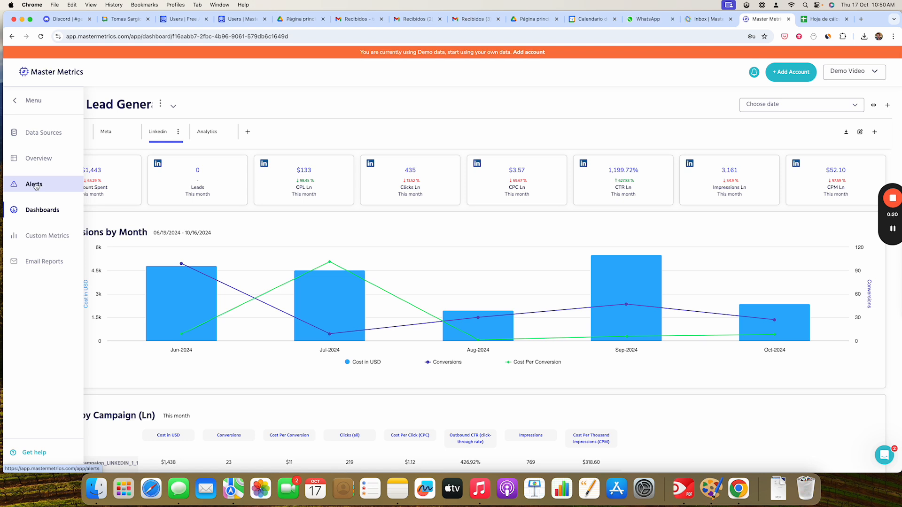
pyautogui.click(47, 162)
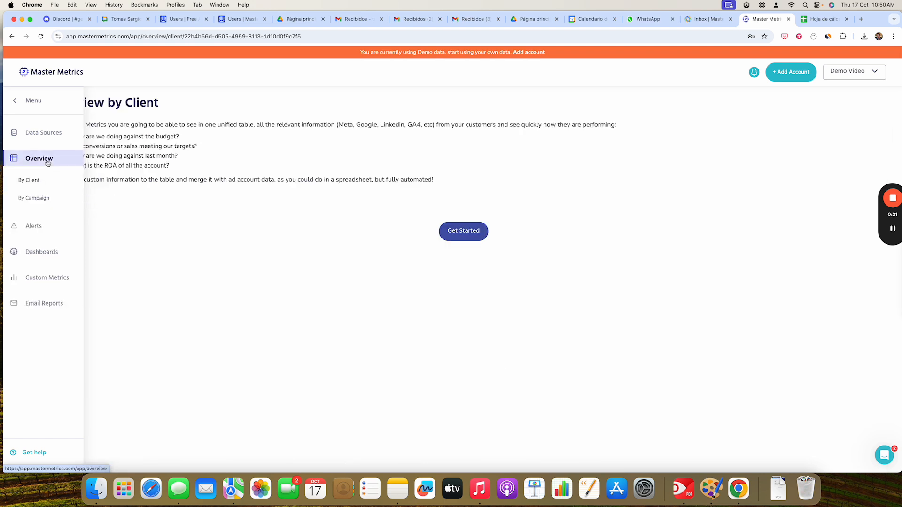
pyautogui.click(28, 100)
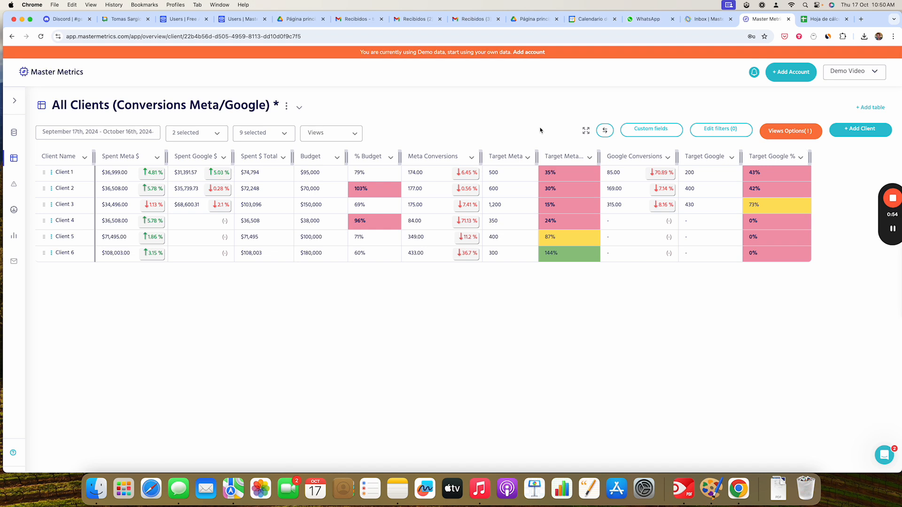
pyautogui.click(14, 102)
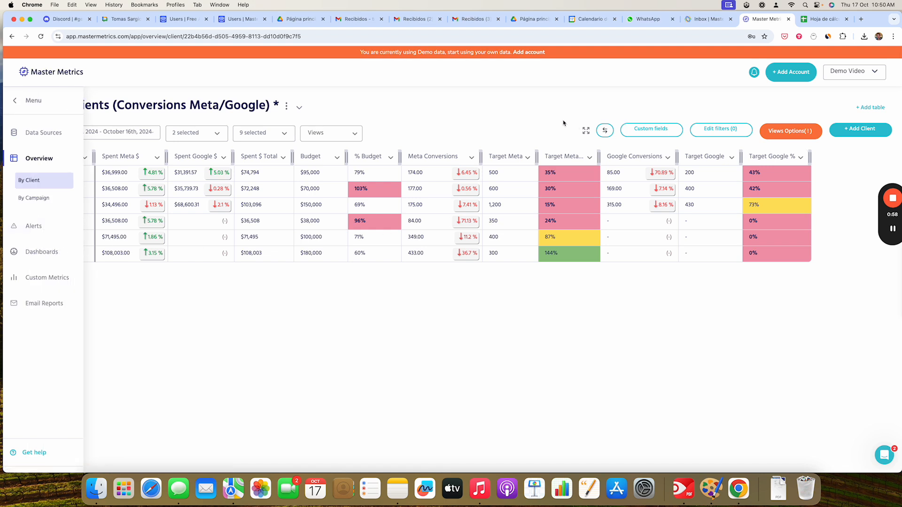
pyautogui.click(15, 100)
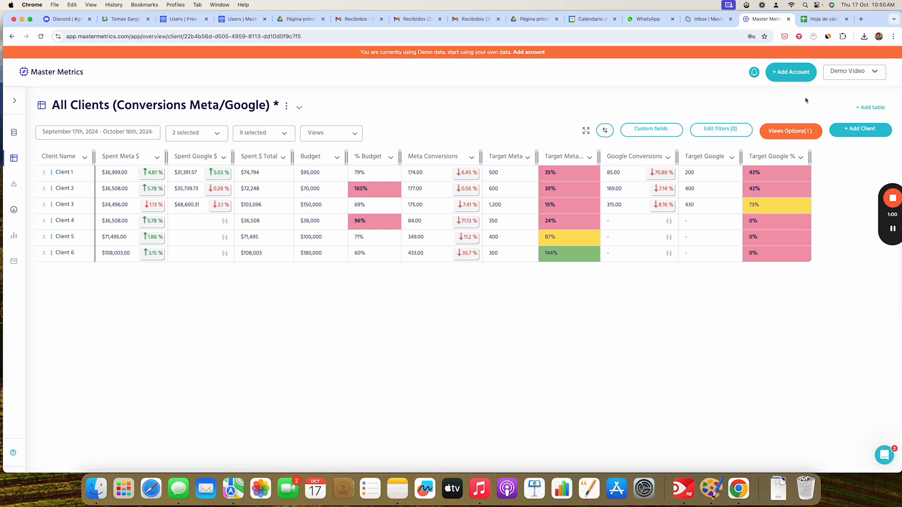
# - Start adding an account named Master Metrics with business type Lead Generation
pyautogui.click(794, 75)
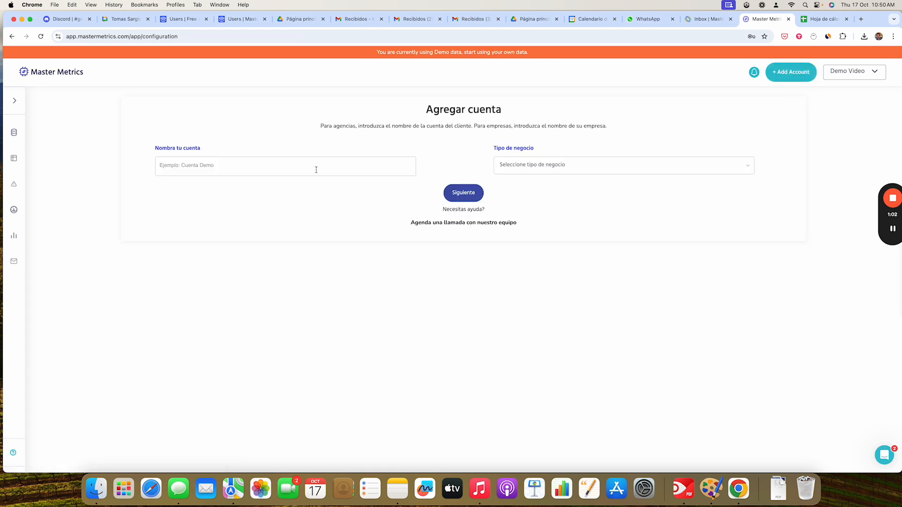
pyautogui.click(260, 167)
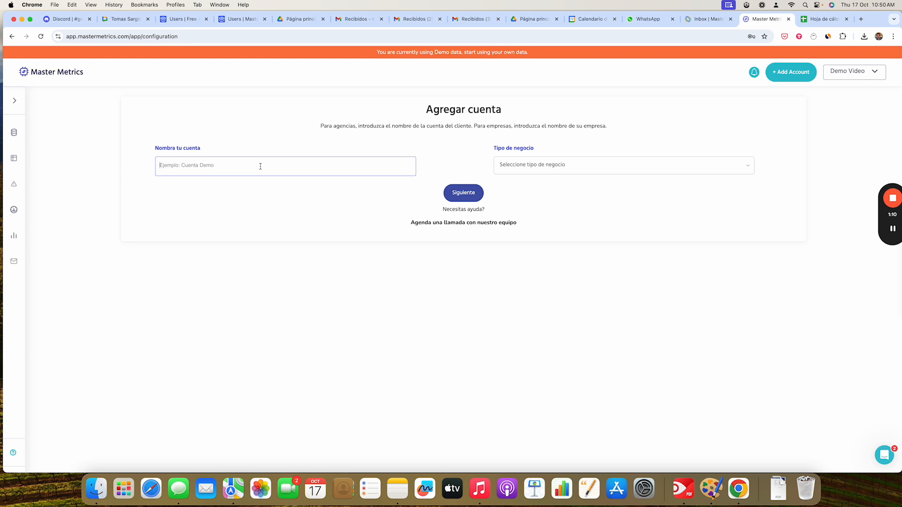
pyautogui.write('Master Metrics')
pyautogui.click(554, 169)
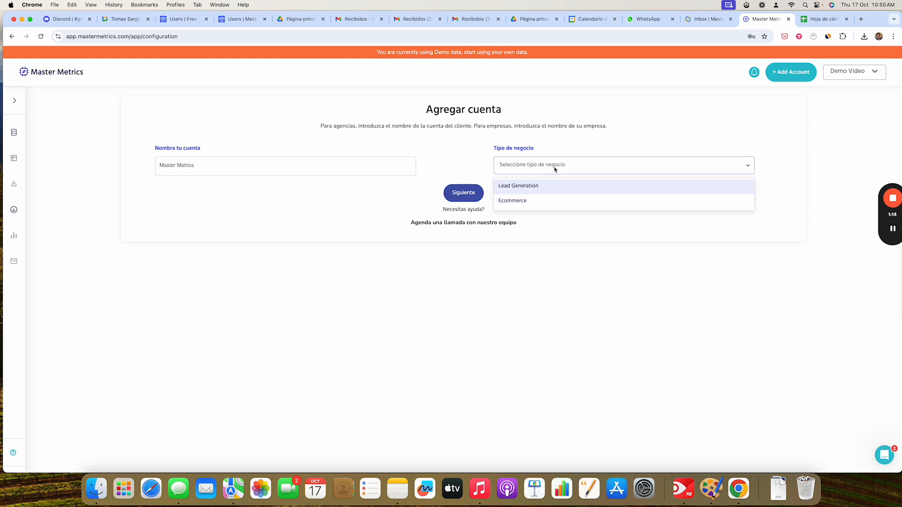
pyautogui.click(538, 188)
pyautogui.click(452, 197)
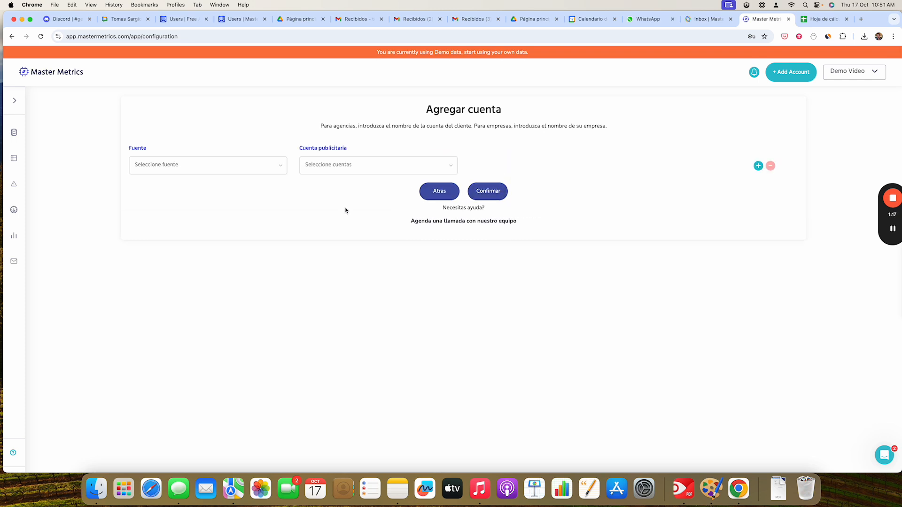
# - Set the first data source to Facebook ads and connect the Facebook account
pyautogui.click(195, 170)
pyautogui.click(194, 169)
pyautogui.click(193, 170)
pyautogui.click(166, 188)
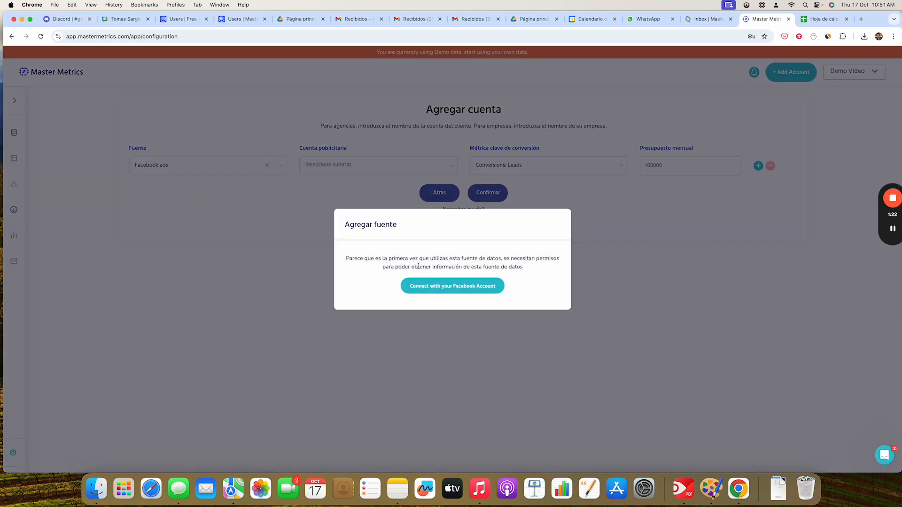
pyautogui.click(441, 291)
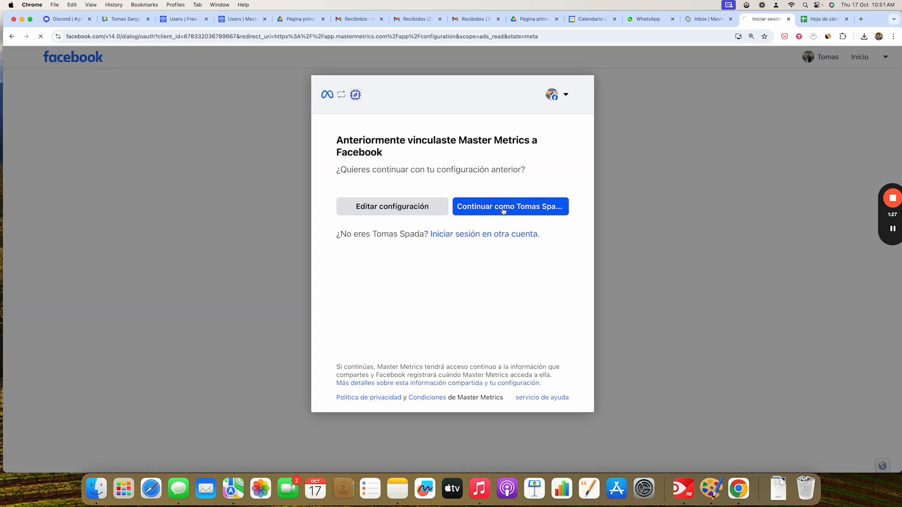
pyautogui.click(503, 210)
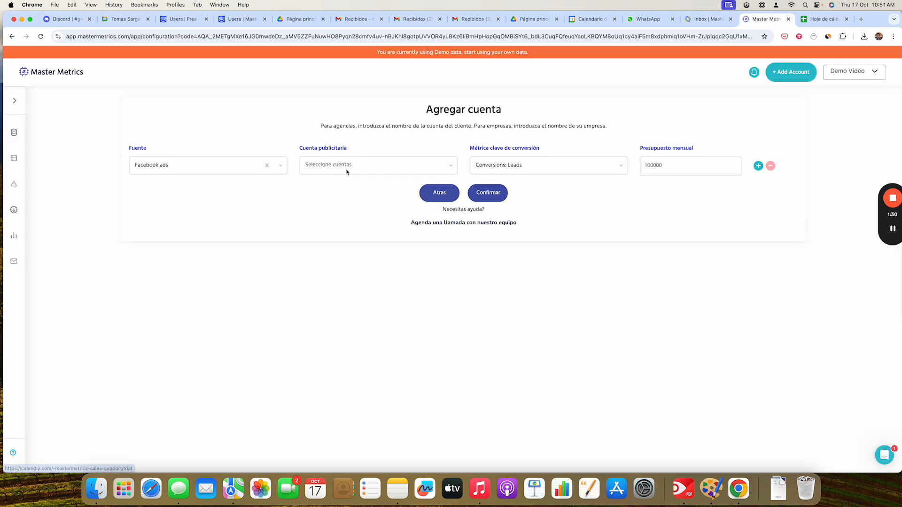
# - Search for and select the Master Metrics ad account for Facebook ads
pyautogui.click(346, 169)
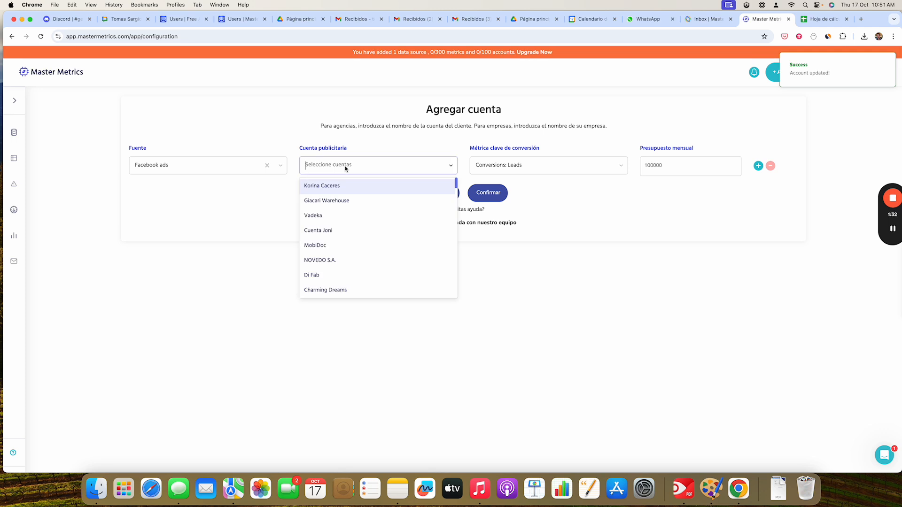
pyautogui.write('mast')
pyautogui.click(359, 233)
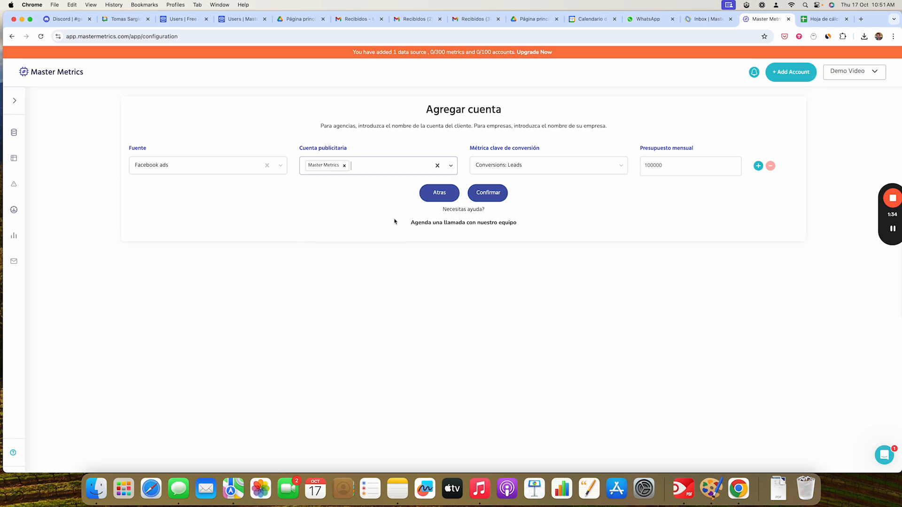
# - Review the key conversion metric options, keeping Conversions: Leads, and set the monthly budget to 300000
pyautogui.click(518, 172)
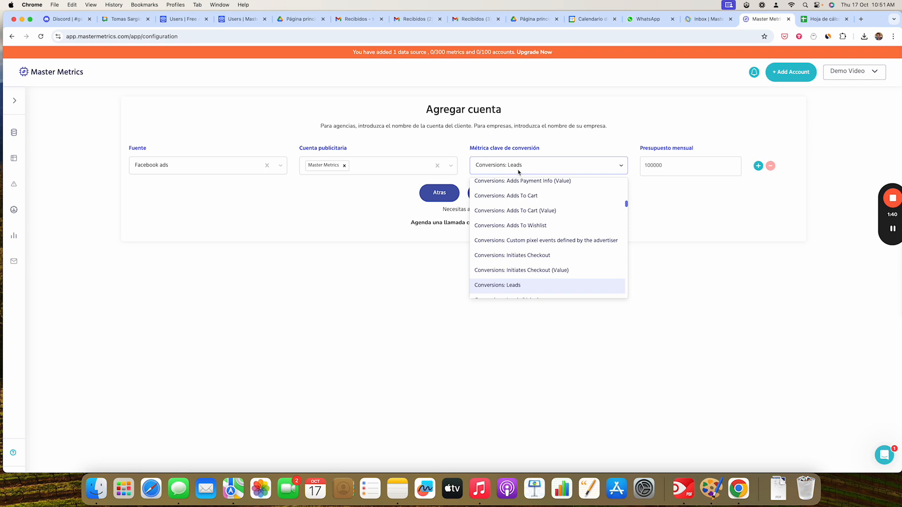
pyautogui.scroll(-3, 560, 225)
pyautogui.scroll(1, 562, 220)
pyautogui.scroll(-1, 563, 220)
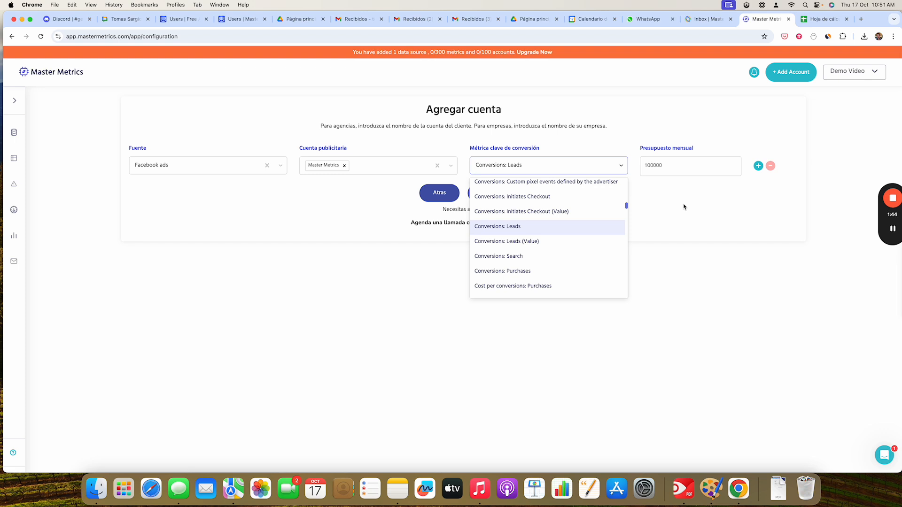
pyautogui.click(684, 206)
pyautogui.click(654, 169)
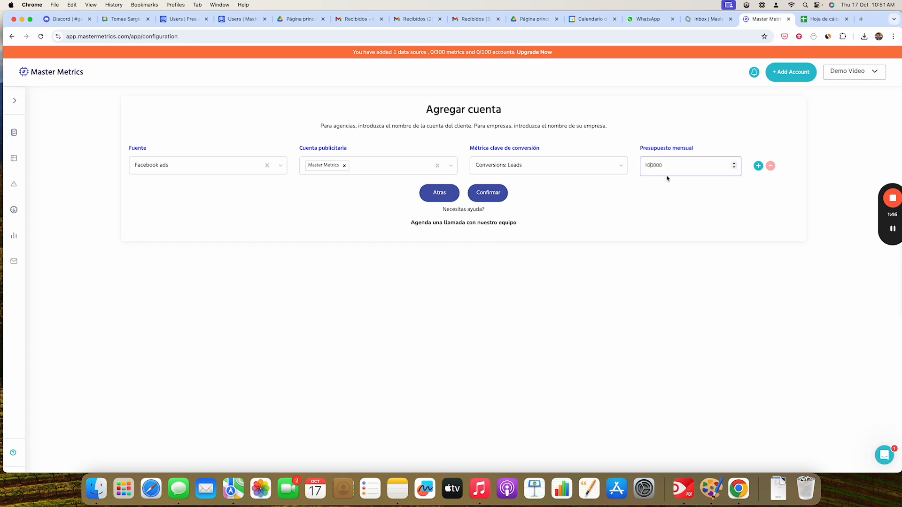
pyautogui.press('Left')
pyautogui.press('Left')
# - Add a second source row set to Google ads and sign in with the Google account
pyautogui.click(758, 166)
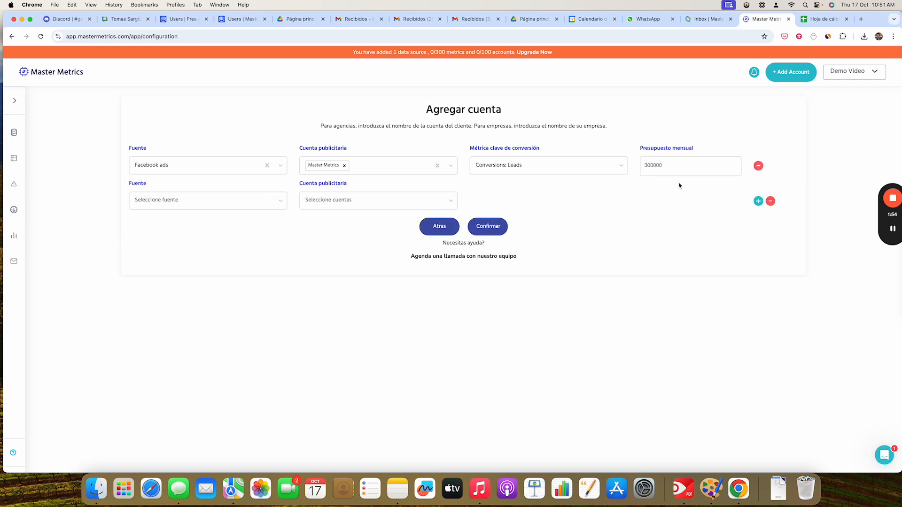
pyautogui.click(157, 207)
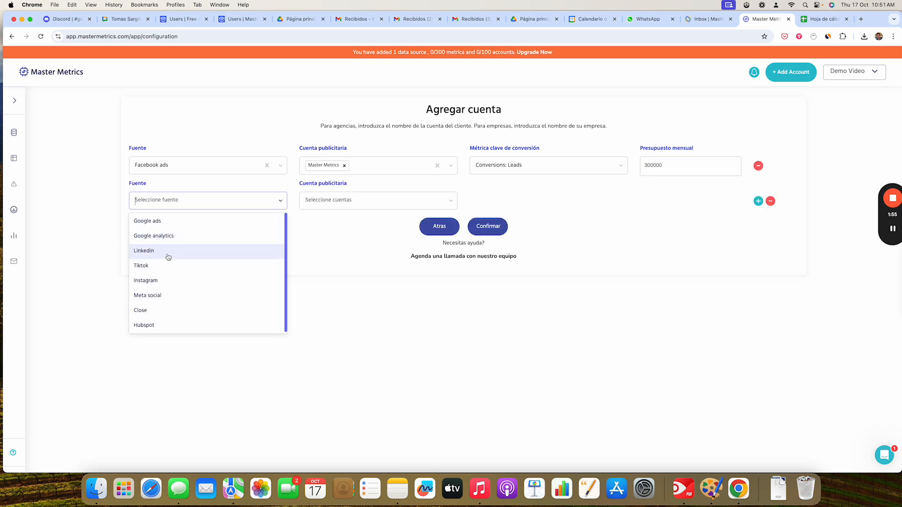
pyautogui.click(173, 222)
pyautogui.click(394, 285)
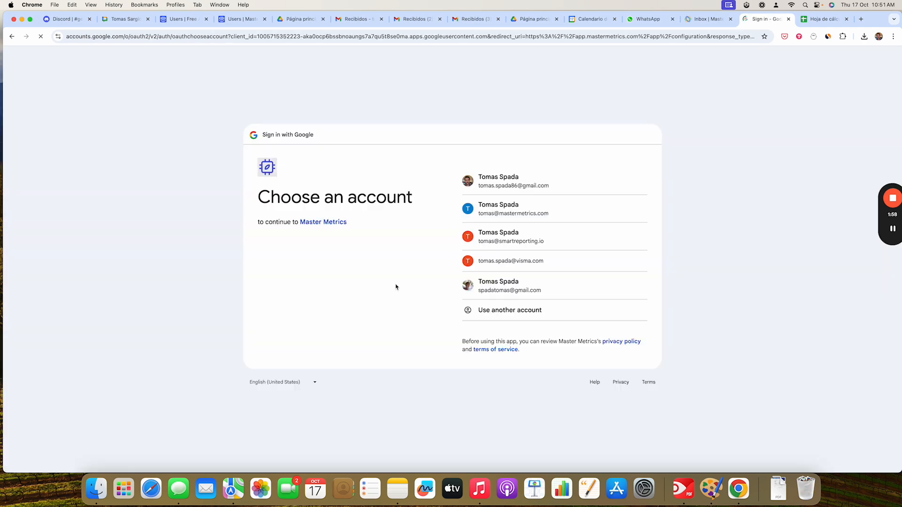
pyautogui.click(507, 214)
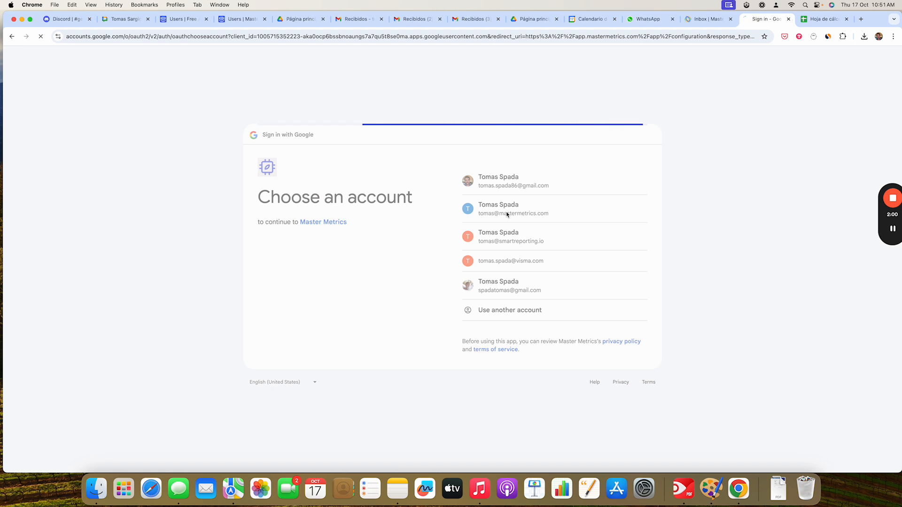
pyautogui.click(606, 309)
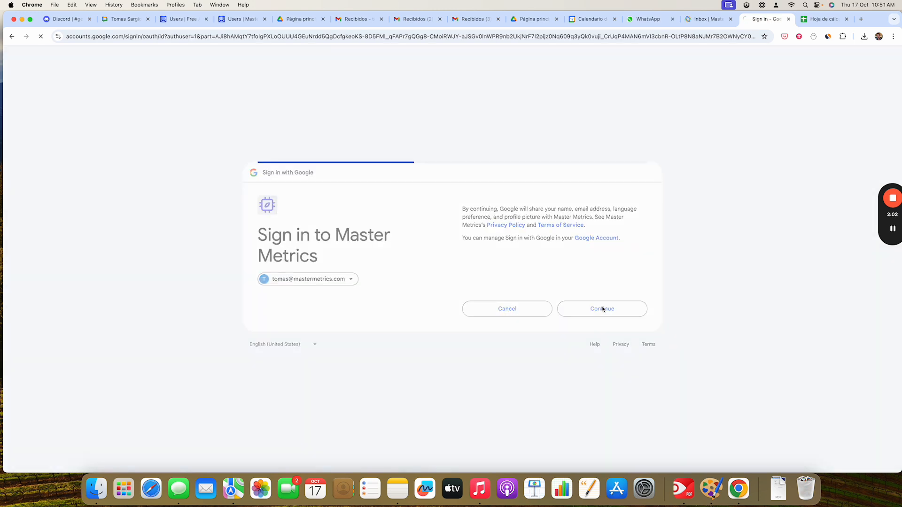
pyautogui.click(616, 331)
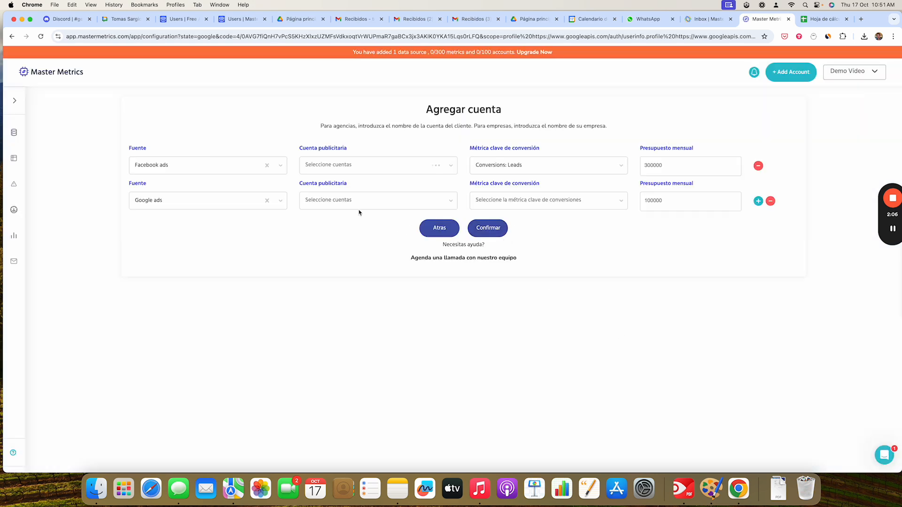
# - Complete the Google ads row with the Master Metrics account and the Conversions metric, and confirm the account
pyautogui.click(346, 204)
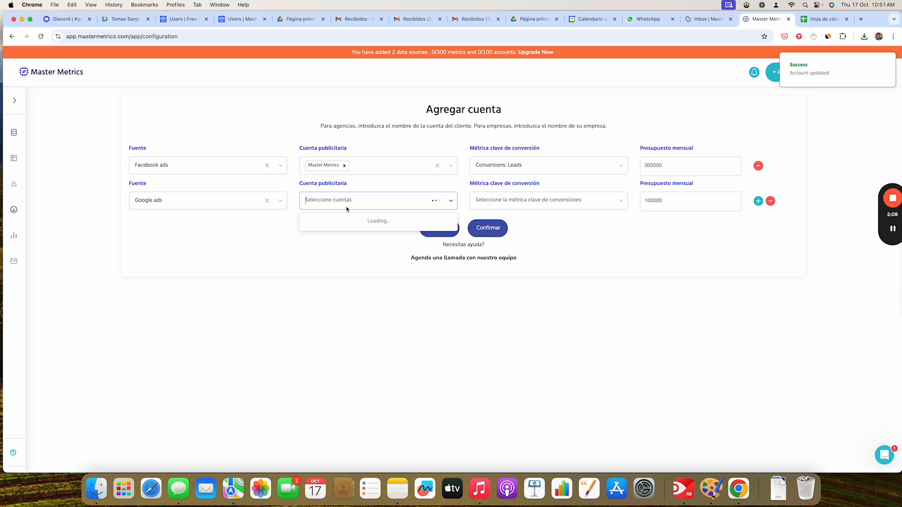
pyautogui.click(345, 221)
pyautogui.click(530, 204)
pyautogui.click(530, 204)
pyautogui.click(650, 201)
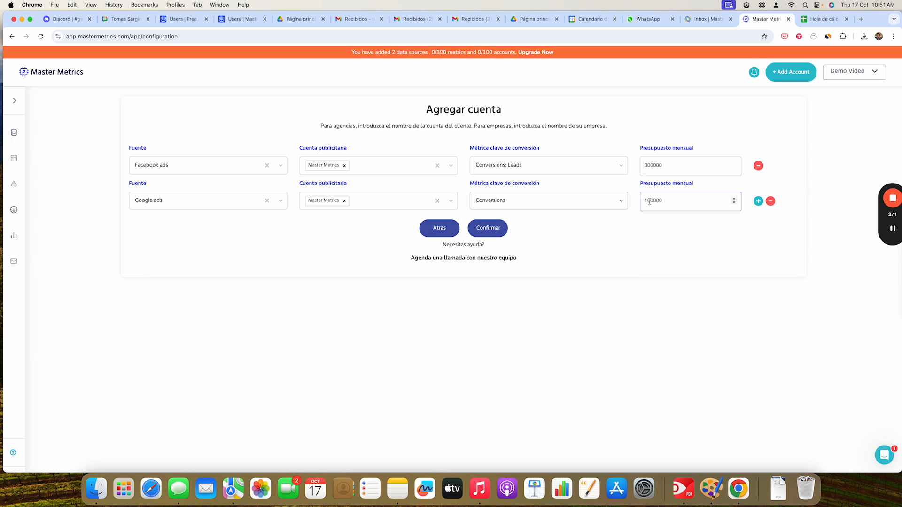
pyautogui.click(490, 232)
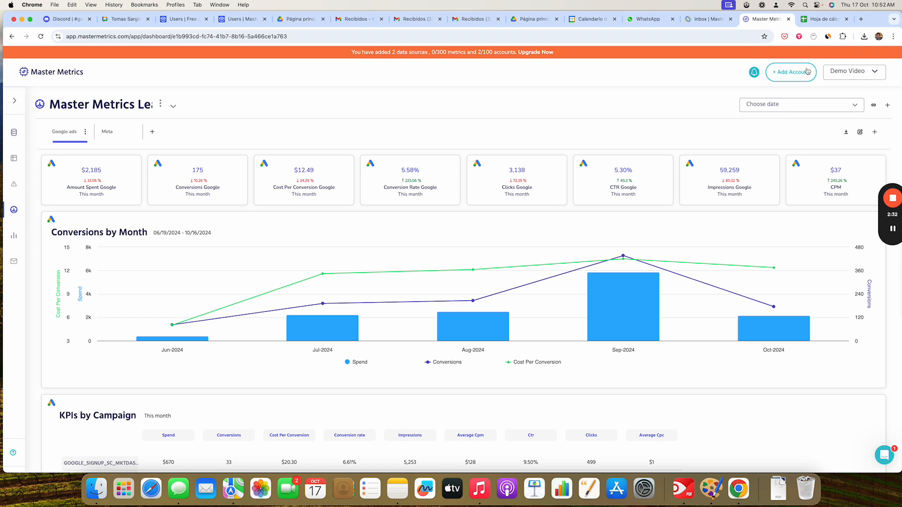
# - Add a new blank section to the Master Metrics dashboard
pyautogui.click(106, 134)
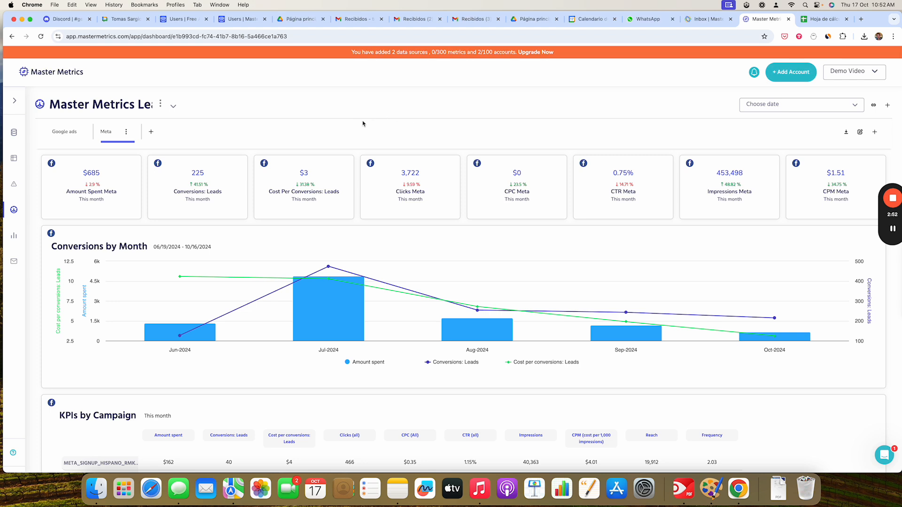
pyautogui.click(151, 134)
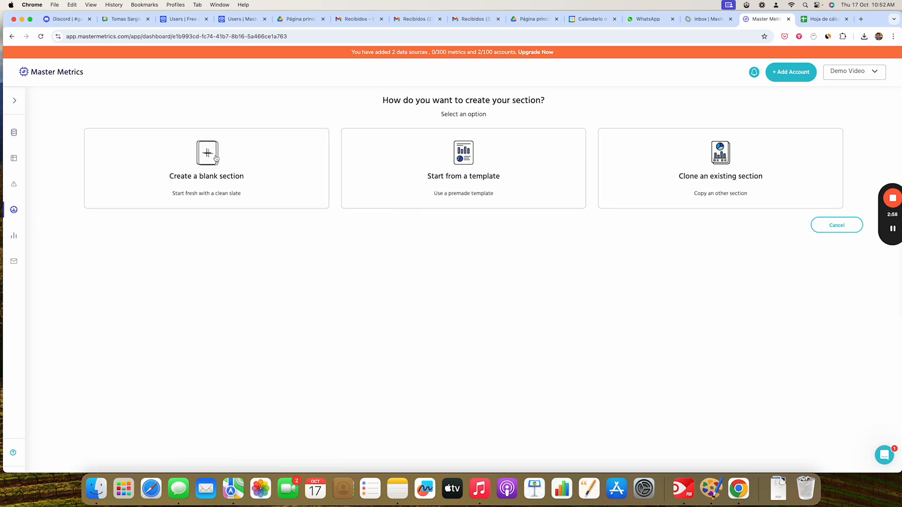
pyautogui.click(210, 159)
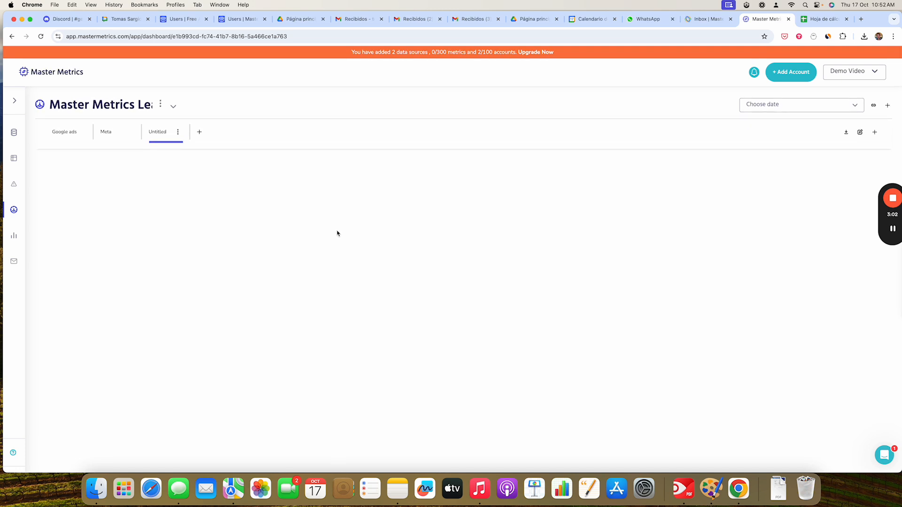
# - Browse the charts and KPIs in the Meta section
pyautogui.click(117, 138)
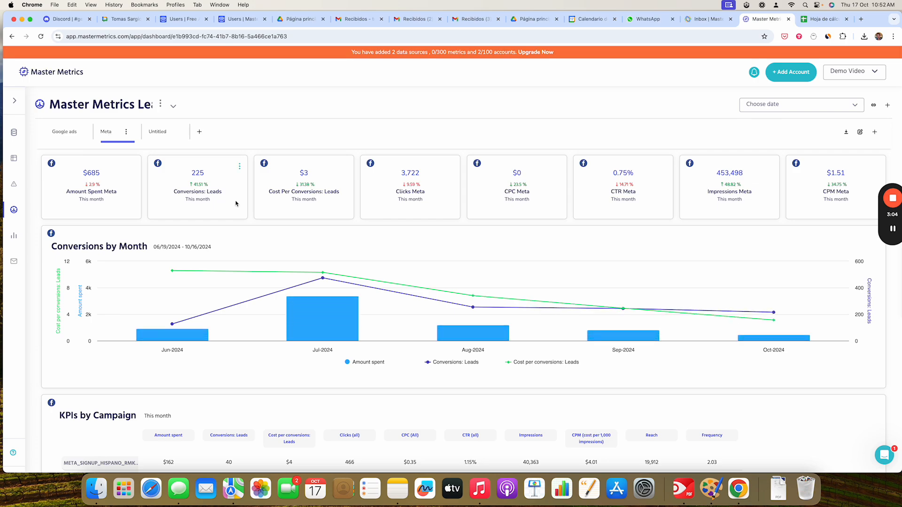
pyautogui.scroll(-15, 310, 237)
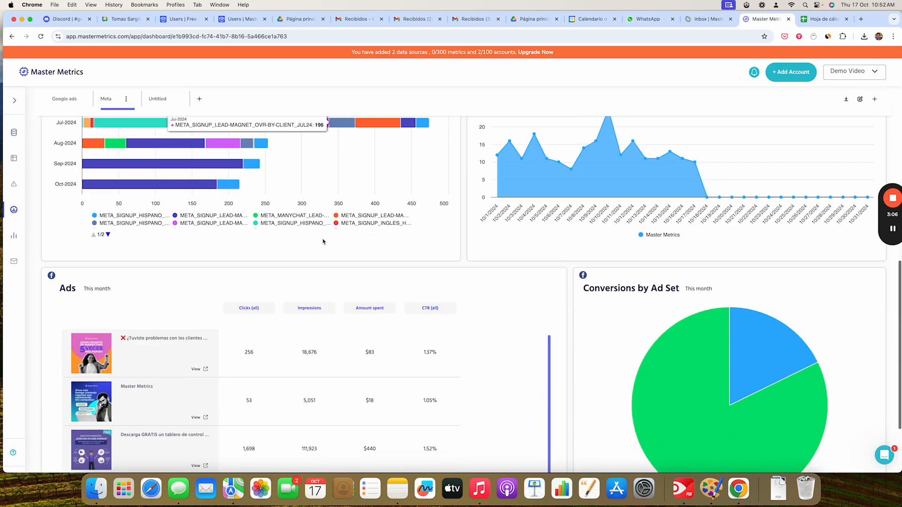
pyautogui.scroll(15, 324, 240)
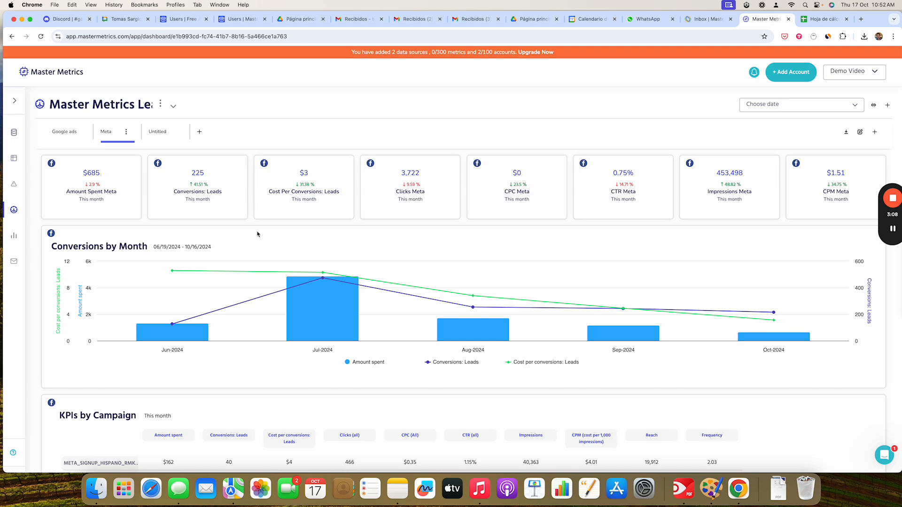
pyautogui.scroll(-3, 262, 237)
pyautogui.scroll(3, 230, 277)
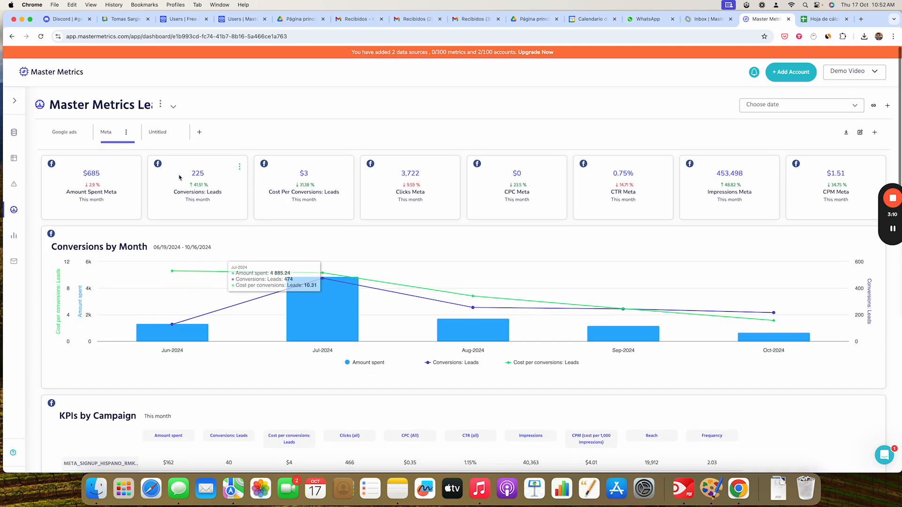
pyautogui.scroll(-5, 260, 248)
pyautogui.scroll(5, 305, 268)
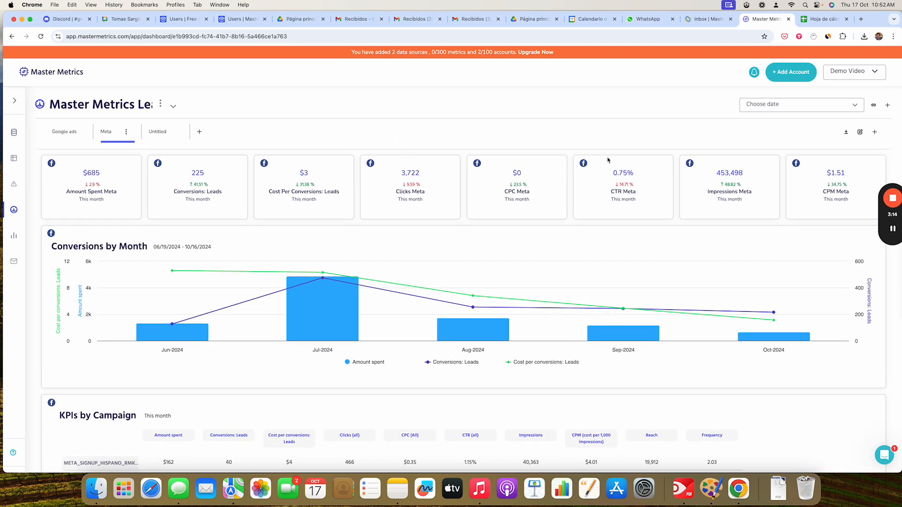
# - Enter layout editing in the Meta section and reorder the tiles so Clicks Meta is second and Conversions: Leads fourth
pyautogui.click(860, 133)
pyautogui.moveTo(136, 223)
pyautogui.mouseDown()
pyautogui.moveTo(242, 261)
pyautogui.moveTo(139, 219)
pyautogui.mouseUp()
pyautogui.moveTo(207, 203); pyautogui.dragTo(423, 202)
pyautogui.moveTo(409, 235); pyautogui.dragTo(199, 171)
pyautogui.scroll(-3, 623, 305)
# - Resize the Conversions by Month chart to half width so it sits beside Conversions by Day
pyautogui.moveTo(680, 329); pyautogui.dragTo(681, 303)
pyautogui.scroll(-6, 794, 287)
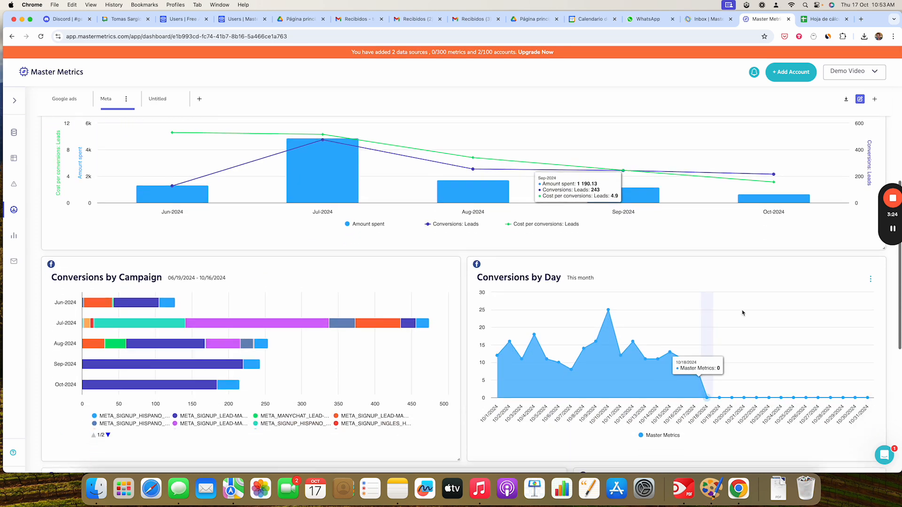
pyautogui.moveTo(884, 341); pyautogui.dragTo(460, 382)
pyautogui.scroll(-3, 587, 338)
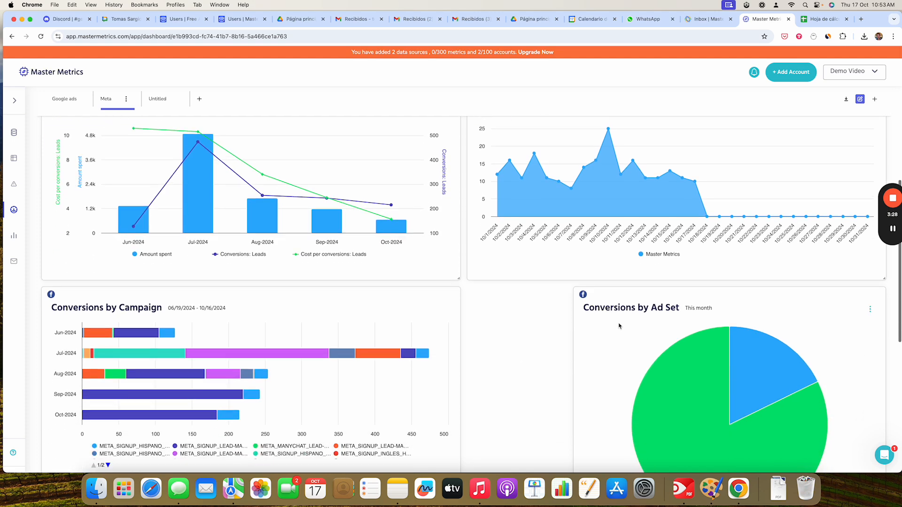
pyautogui.scroll(-5, 540, 320)
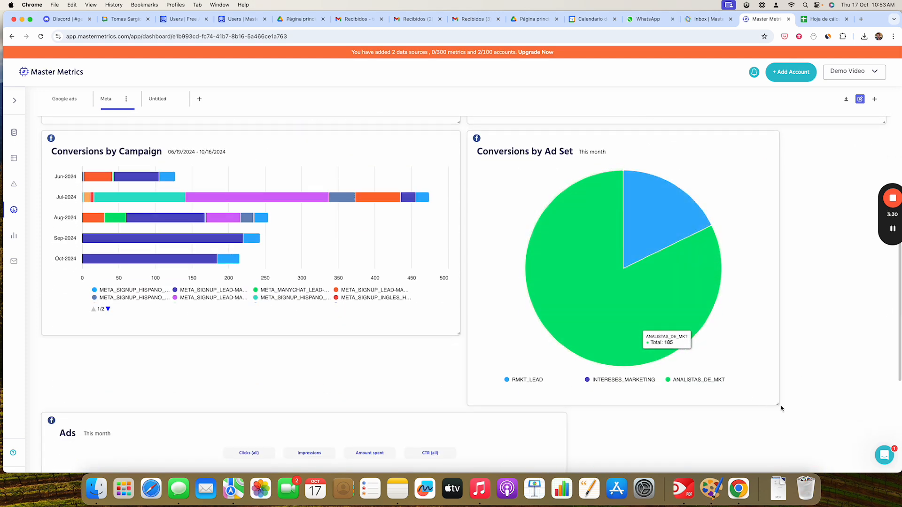
# - Enlarge the Conversions by Ad Set chart and widen the Ads table, then leave layout editing
pyautogui.moveTo(779, 405); pyautogui.dragTo(885, 334)
pyautogui.scroll(-3, 701, 432)
pyautogui.scroll(-3, 699, 431)
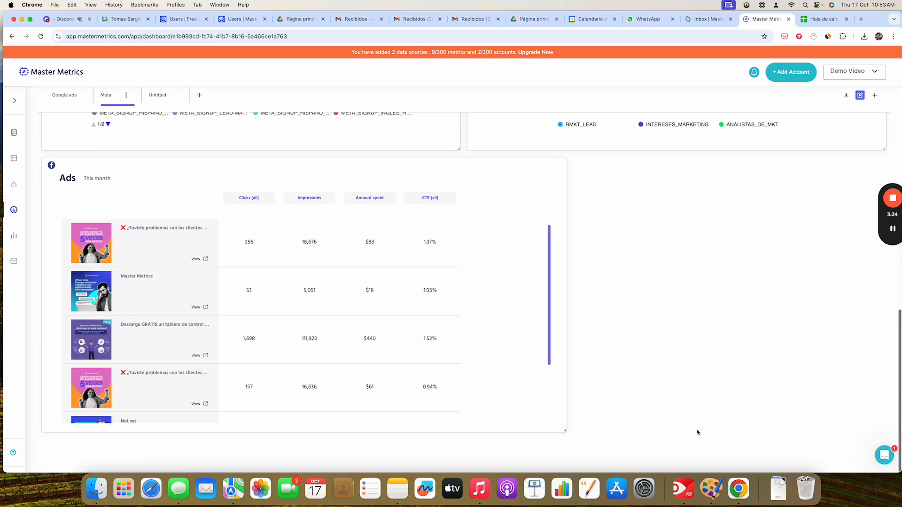
pyautogui.moveTo(562, 435); pyautogui.dragTo(797, 410)
pyautogui.scroll(10, 796, 410)
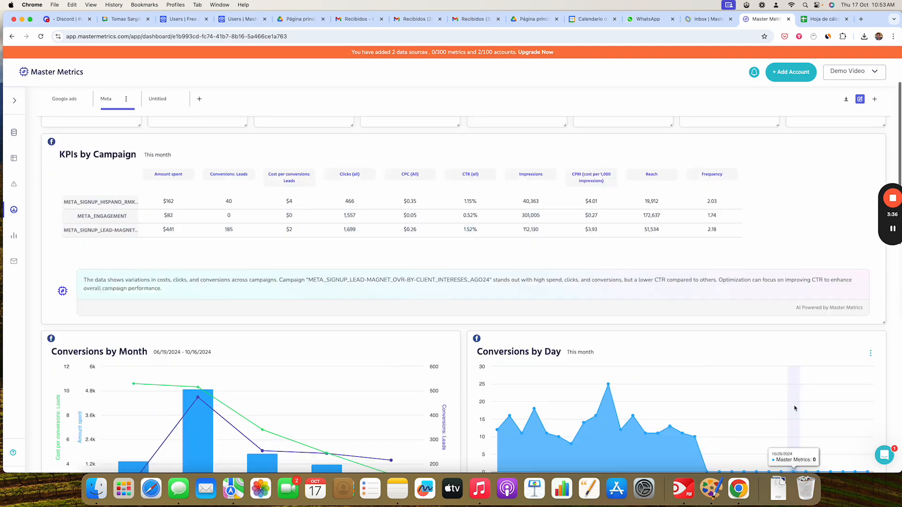
pyautogui.click(859, 133)
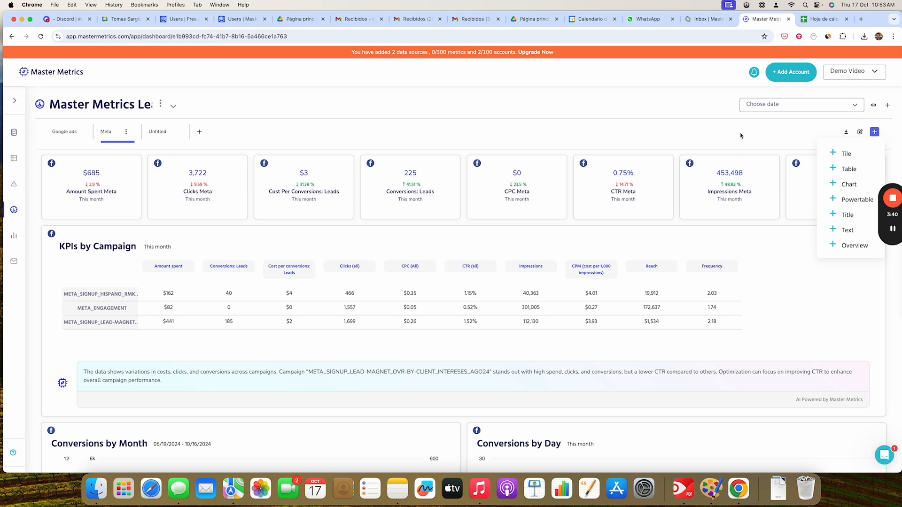
# - Open the Conversions by Month chart settings and review its date range, grouping and metric rows without saving
pyautogui.moveTo(133, 170)
pyautogui.scroll(-1, 409, 282)
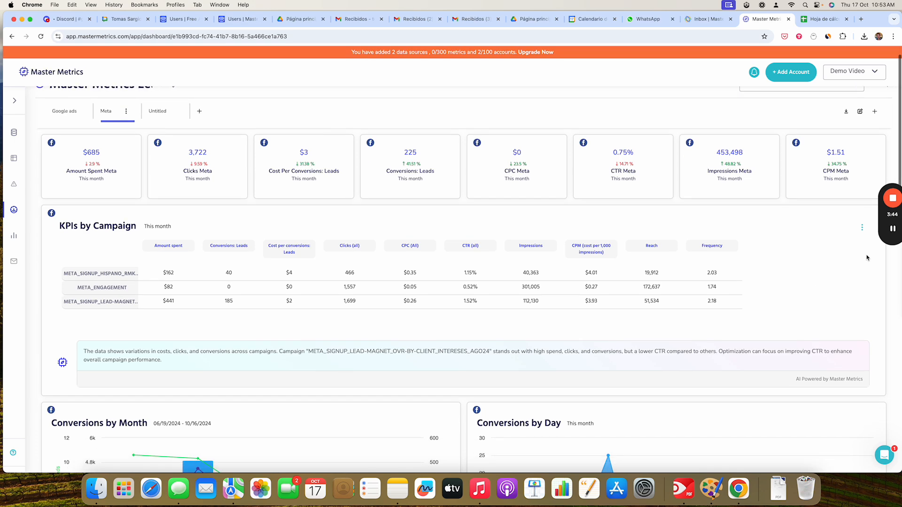
pyautogui.scroll(-5, 865, 230)
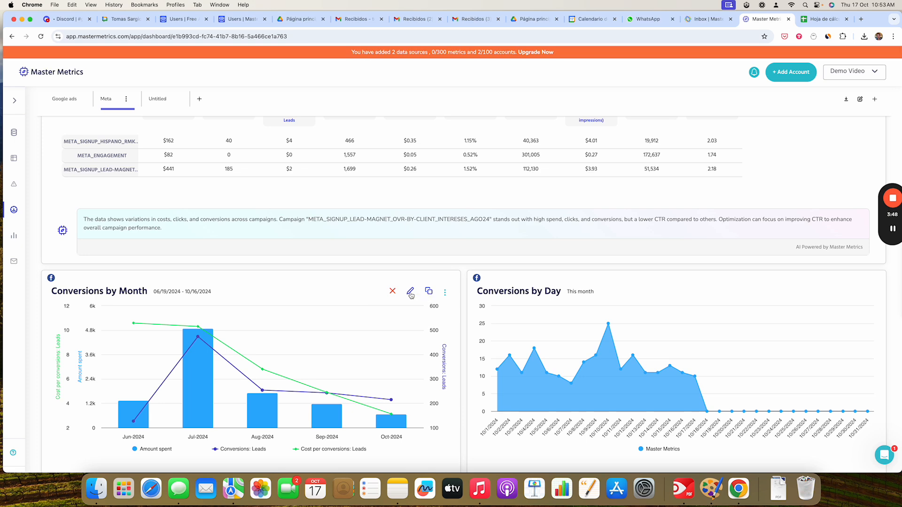
pyautogui.click(409, 294)
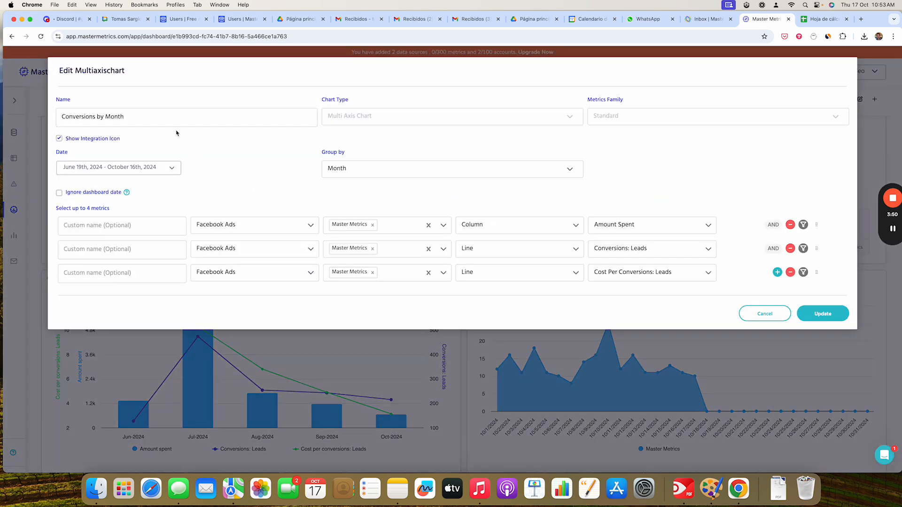
pyautogui.click(125, 177)
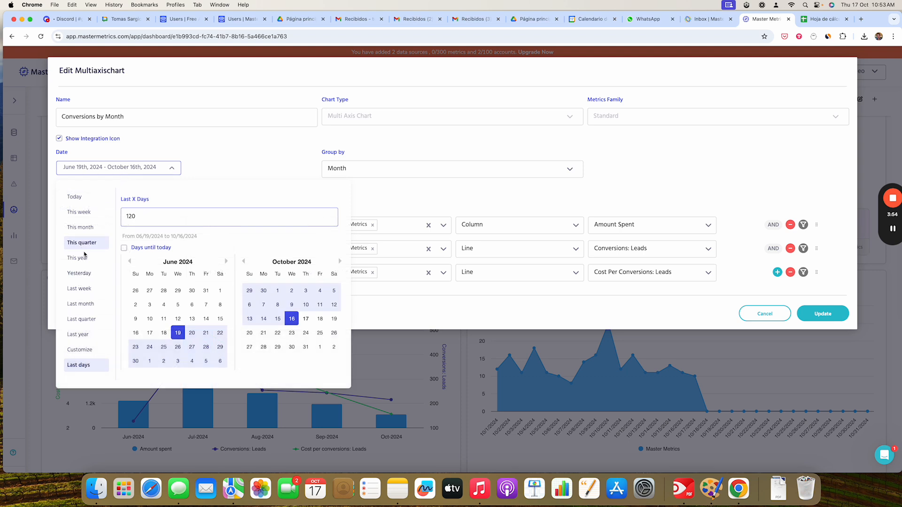
pyautogui.click(247, 168)
pyautogui.click(338, 168)
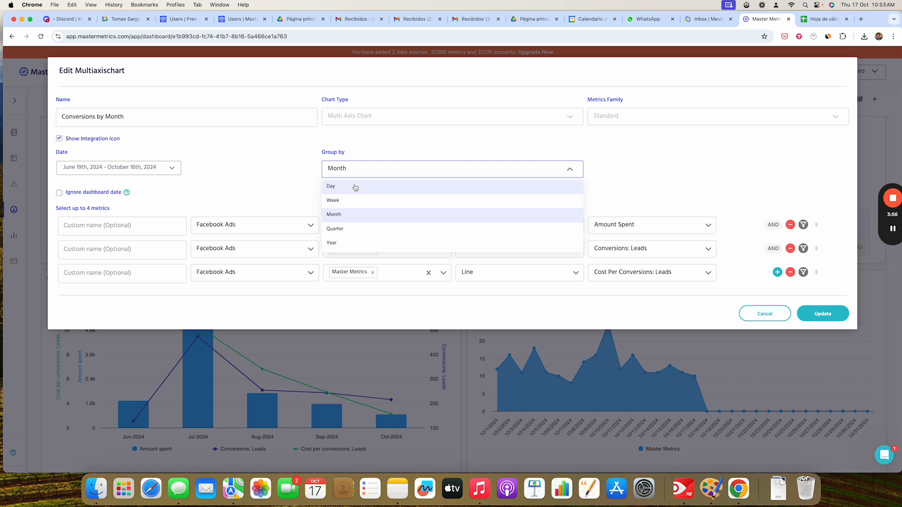
pyautogui.click(356, 217)
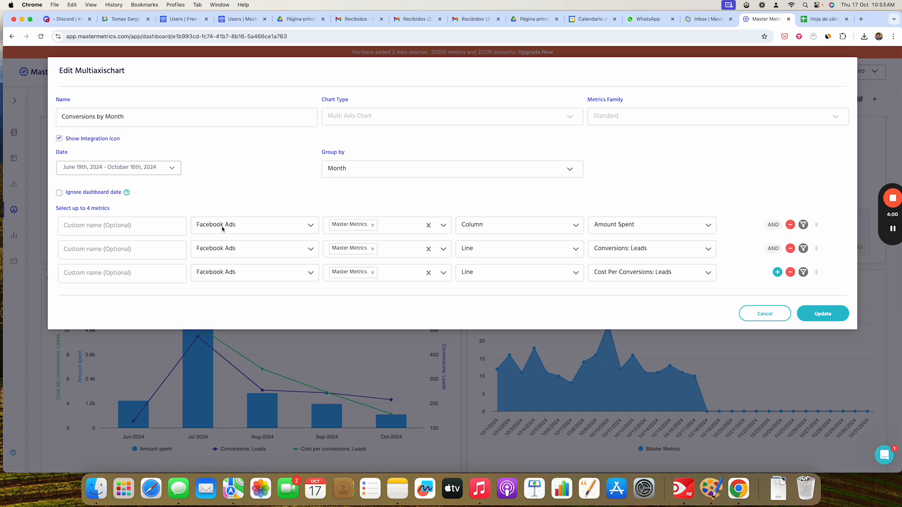
pyautogui.click(228, 251)
pyautogui.click(227, 251)
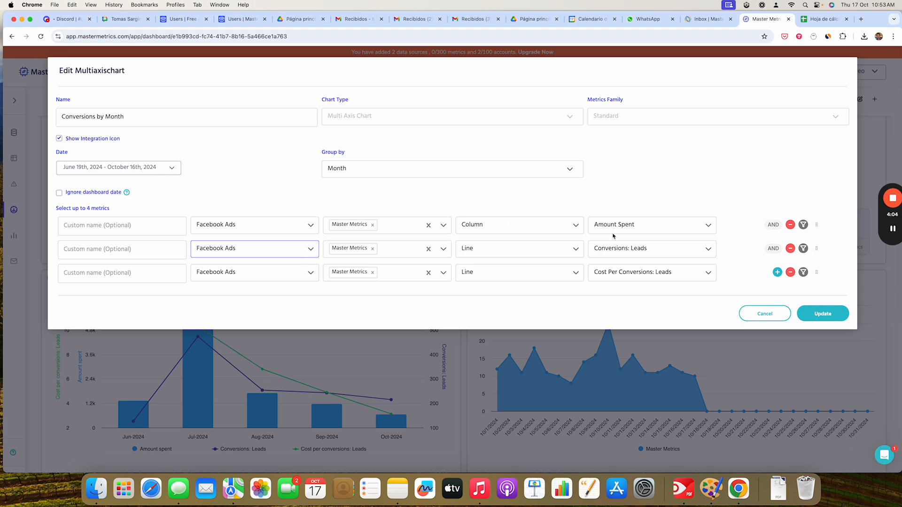
pyautogui.click(646, 229)
pyautogui.click(647, 230)
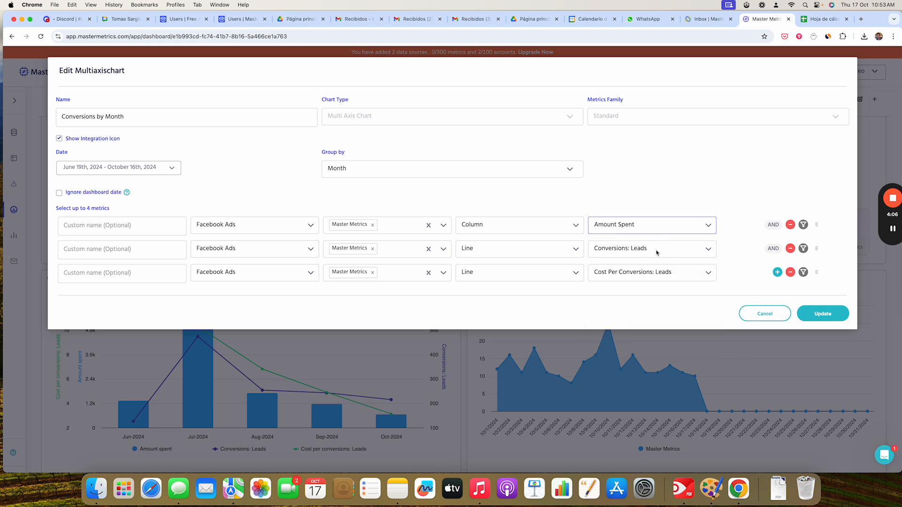
pyautogui.click(657, 253)
pyautogui.click(629, 237)
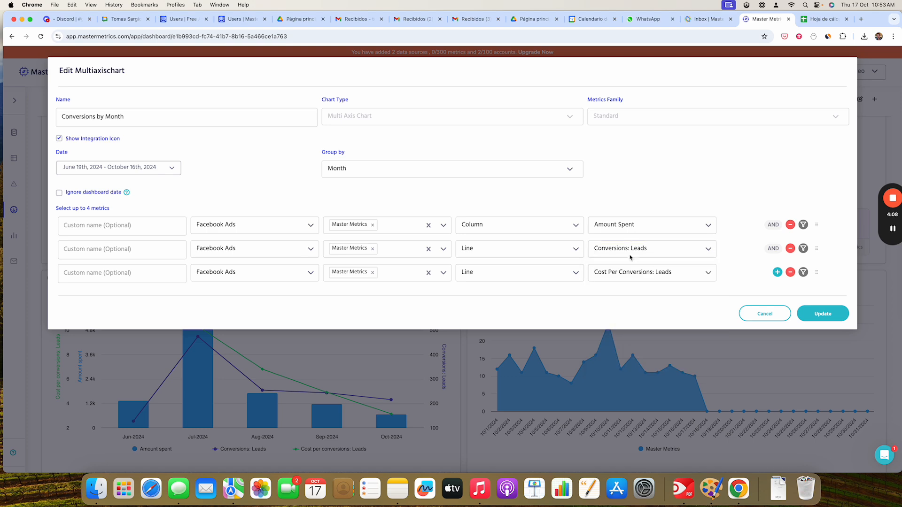
pyautogui.click(765, 313)
# - Open the dashboard's Public Links dialog and close it
pyautogui.scroll(-10, 630, 305)
pyautogui.scroll(15, 636, 298)
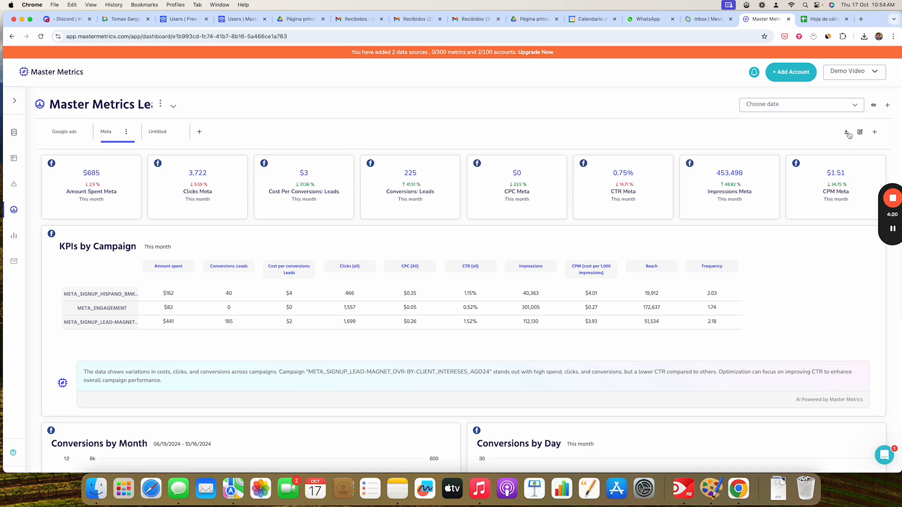
pyautogui.click(874, 105)
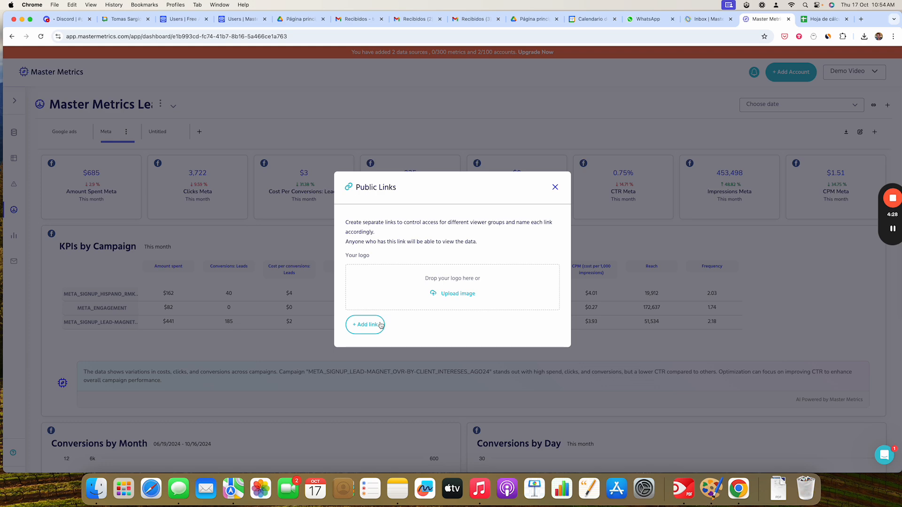
pyautogui.click(556, 187)
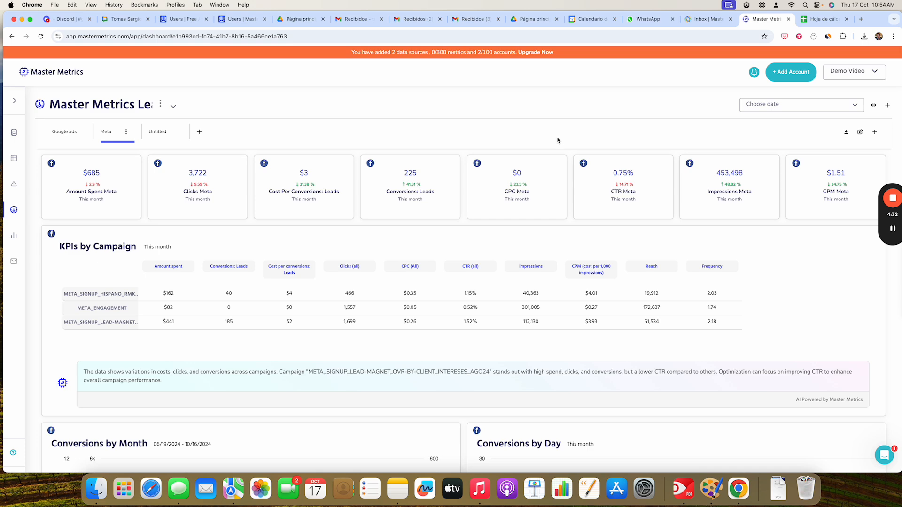
# - Switch to the Google Sheets spreadsheet with the Master Metrics add-on sidebar open
pyautogui.click(822, 18)
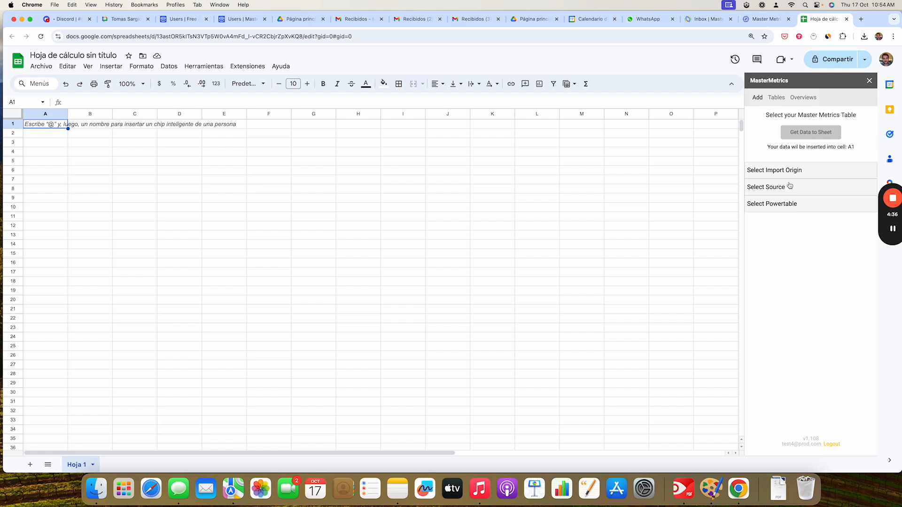
pyautogui.click(765, 22)
pyautogui.scroll(-9, 546, 311)
pyautogui.scroll(10, 549, 312)
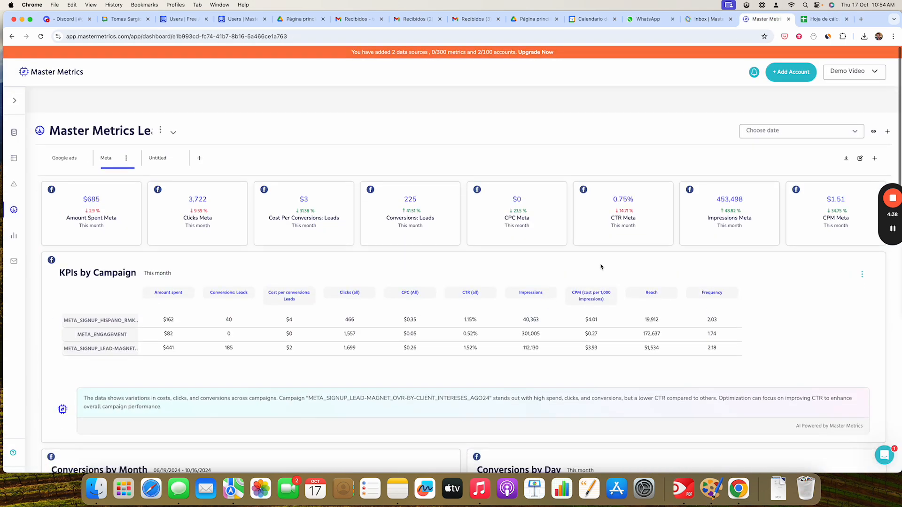
pyautogui.click(821, 18)
pyautogui.click(242, 67)
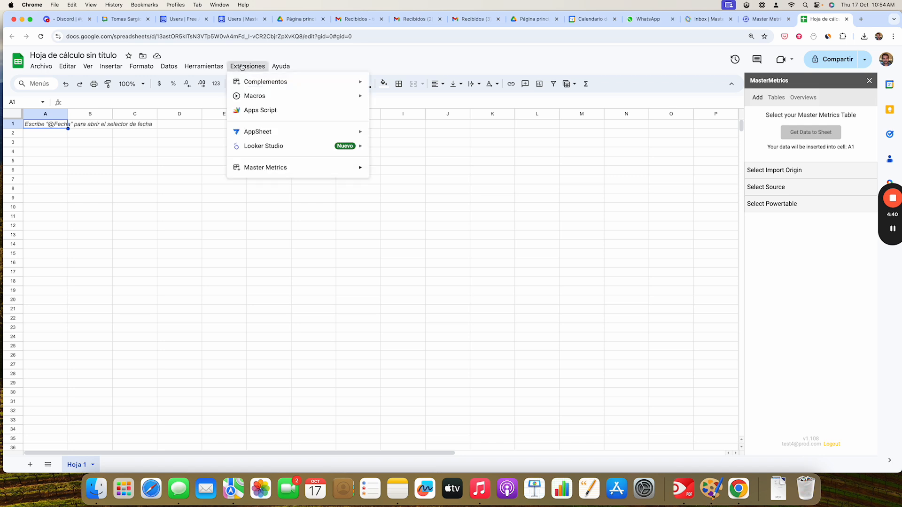
pyautogui.click(385, 62)
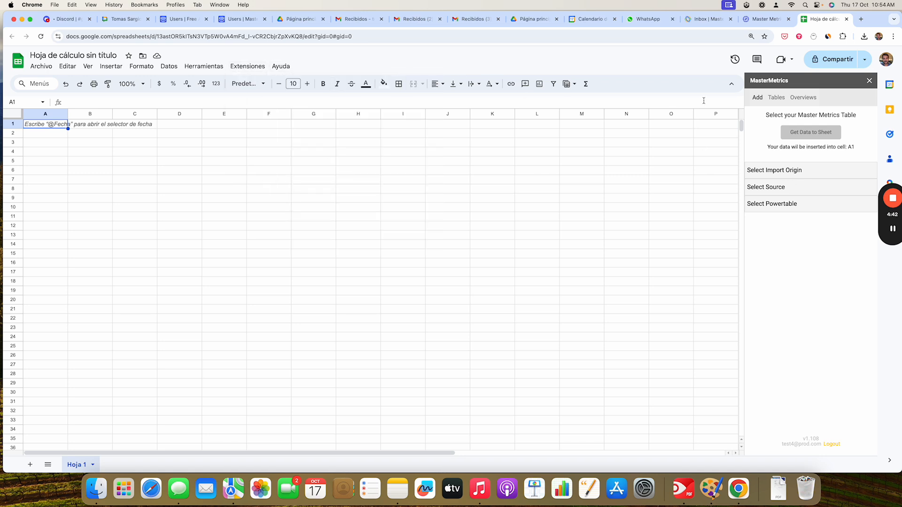
# - In the Master Metrics sidebar, choose Facebook Ads as the source and KPIs by Campaign (Meta) as the powertable
pyautogui.click(781, 189)
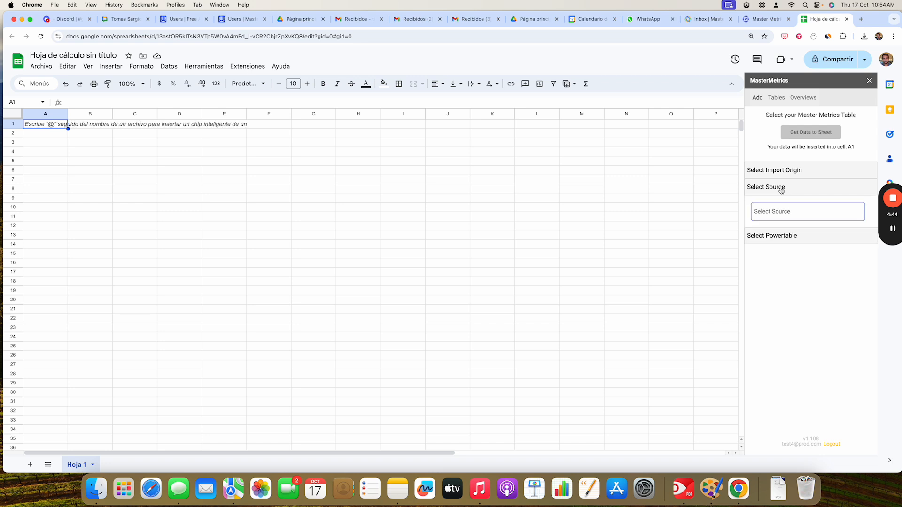
pyautogui.click(795, 213)
pyautogui.click(793, 241)
pyautogui.click(783, 237)
pyautogui.click(791, 260)
pyautogui.scroll(-2, 797, 305)
pyautogui.click(801, 324)
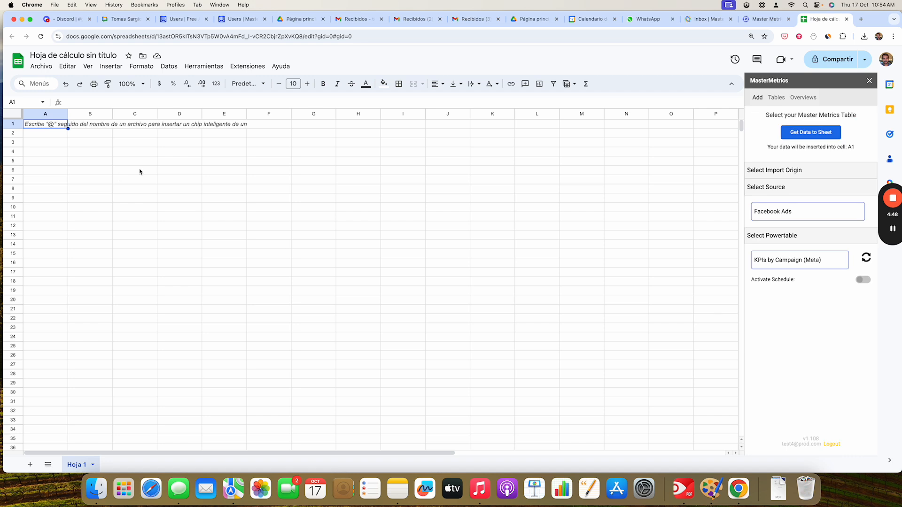
# - Activate a Daily schedule starting at 07:00 and insert the powertable data into the sheet at cell E6
pyautogui.click(141, 171)
pyautogui.click(864, 280)
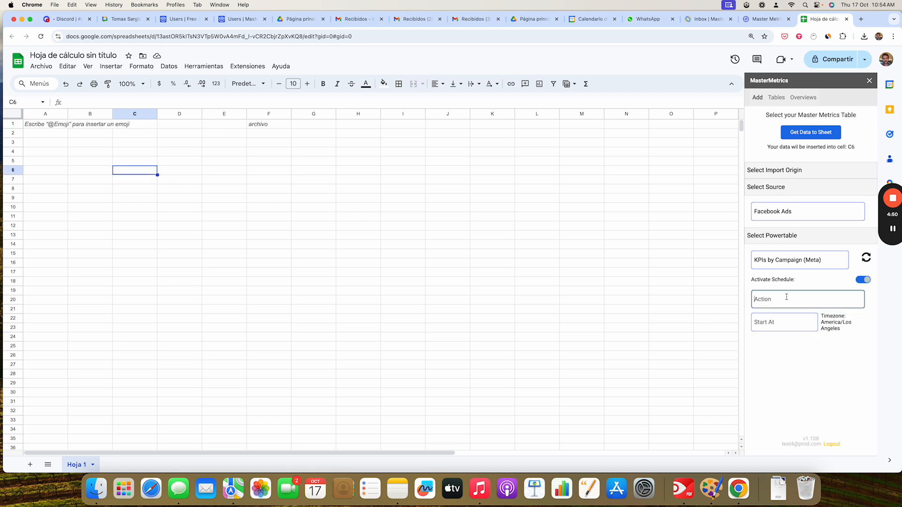
pyautogui.click(788, 299)
pyautogui.click(780, 344)
pyautogui.click(782, 324)
pyautogui.scroll(-1, 784, 367)
pyautogui.click(783, 396)
pyautogui.click(227, 171)
pyautogui.click(808, 133)
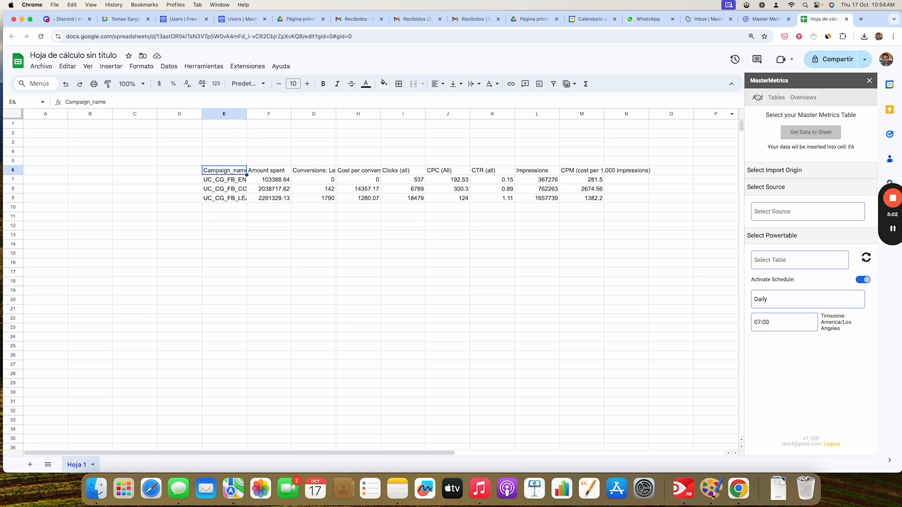
# - Return to Master Metrics and open the META budget alert from Alerts Configuration for editing
pyautogui.click(761, 21)
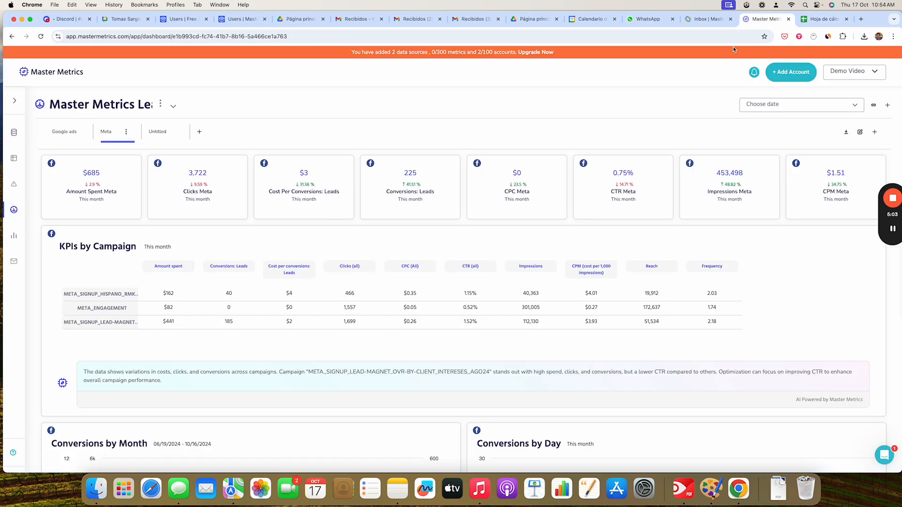
pyautogui.click(15, 101)
pyautogui.click(43, 190)
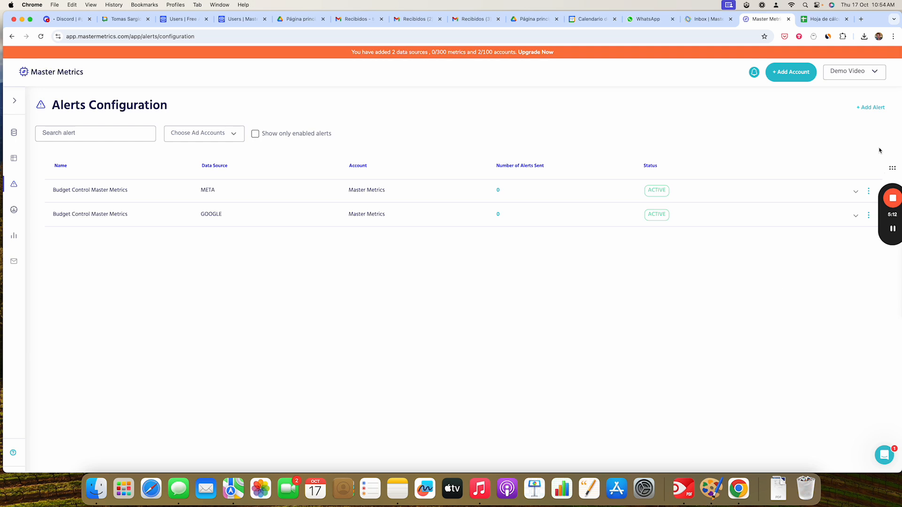
pyautogui.click(868, 193)
pyautogui.click(795, 193)
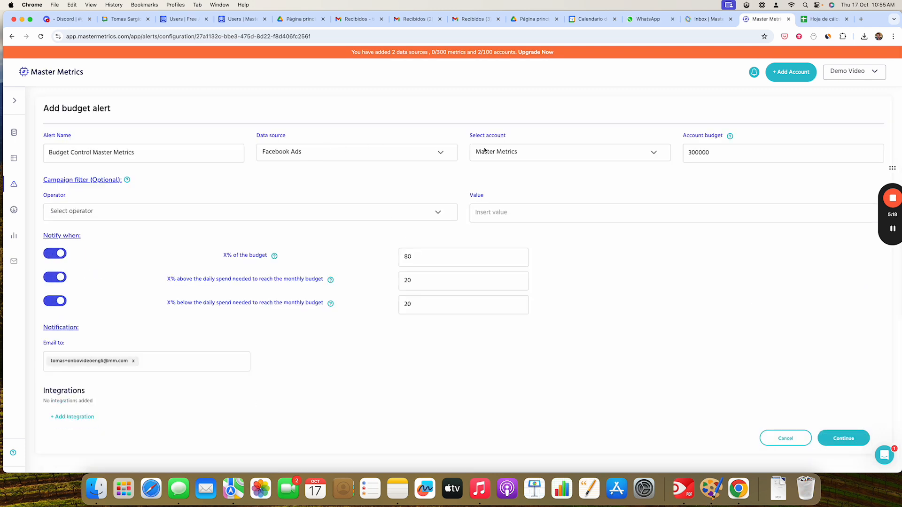
# - Set the budget alert's X% of the budget threshold to 90
pyautogui.doubleClick(708, 152)
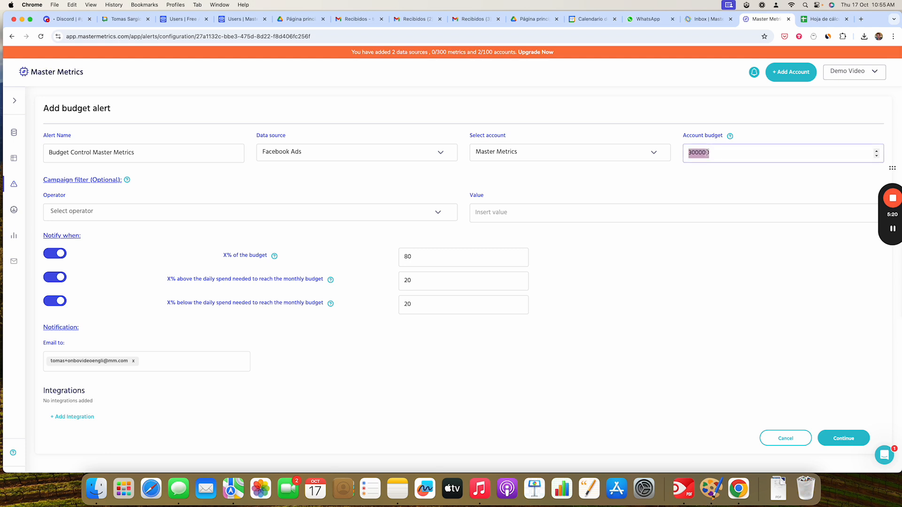
pyautogui.doubleClick(705, 152)
pyautogui.scroll(-1, 581, 199)
pyautogui.scroll(1, 581, 199)
pyautogui.click(707, 152)
pyautogui.doubleClick(419, 254)
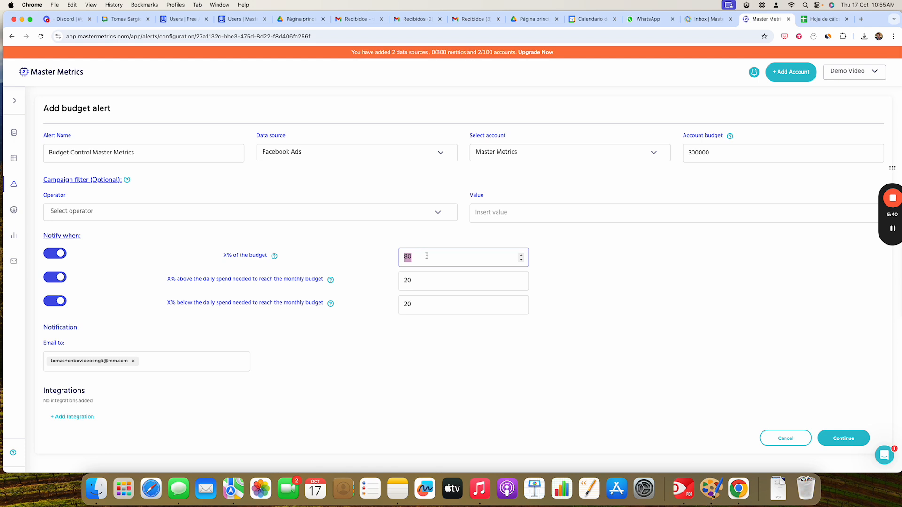
pyautogui.write('90')
pyautogui.click(447, 282)
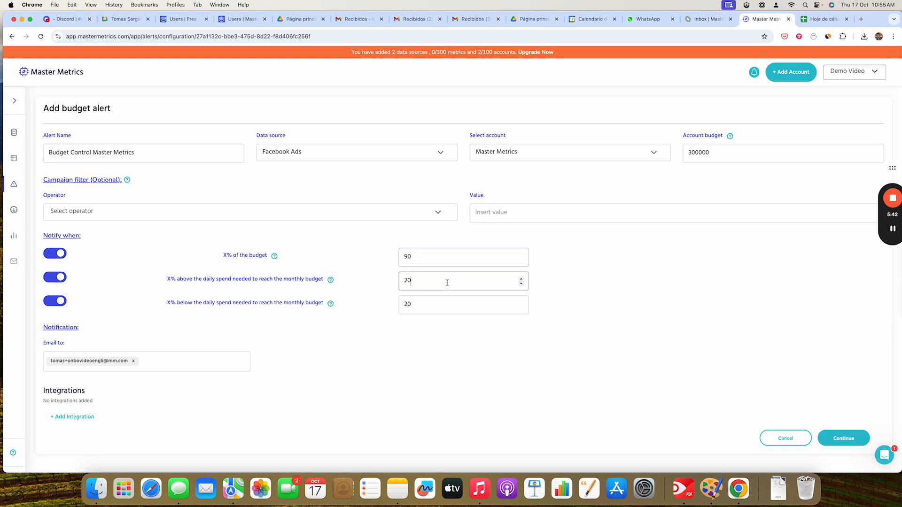
# - Open the Add integration list to view the available integrations
pyautogui.click(605, 278)
pyautogui.click(73, 417)
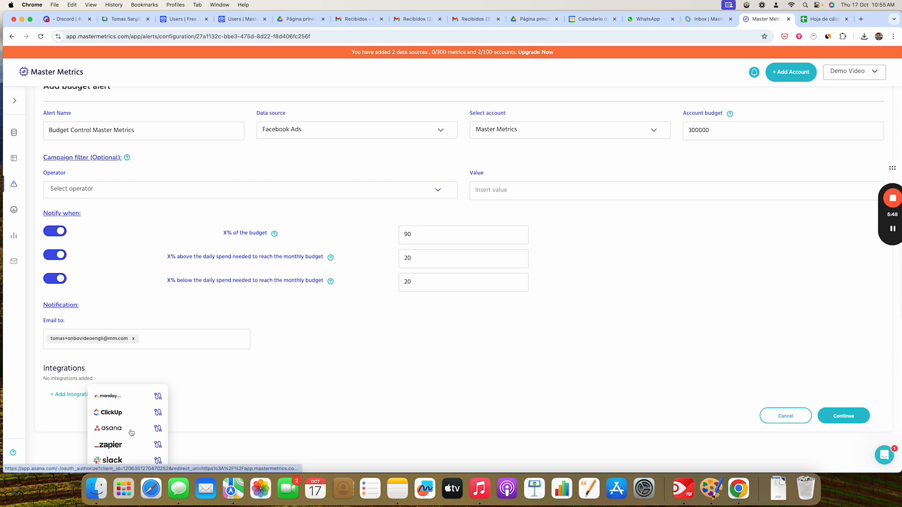
pyautogui.scroll(5, 148, 415)
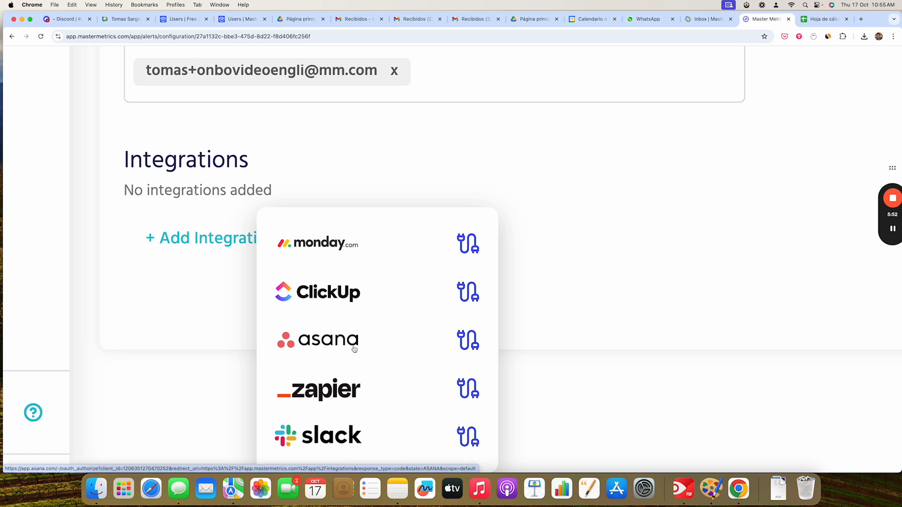
pyautogui.scroll(-5, 354, 349)
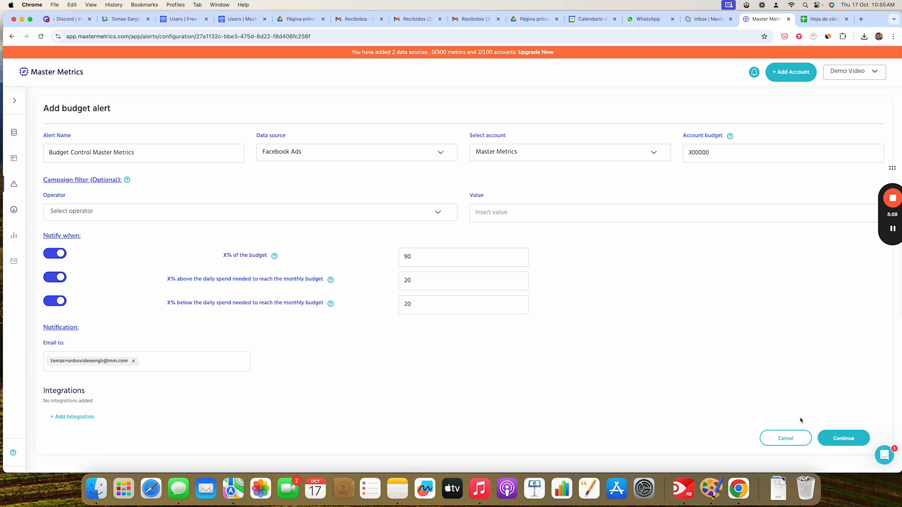
# - Cancel the budget alert form, glance at the new-alert options, and open the By Client overview table
pyautogui.click(769, 437)
pyautogui.click(871, 107)
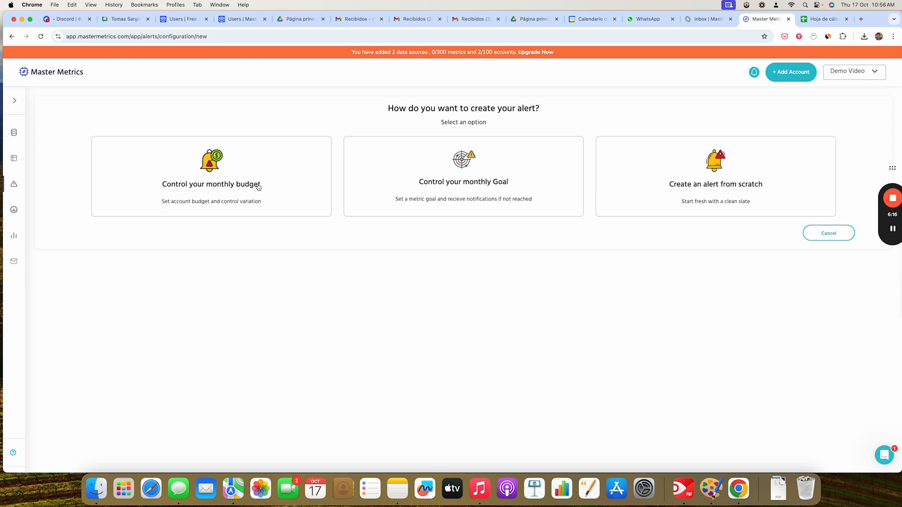
pyautogui.click(15, 100)
pyautogui.click(54, 159)
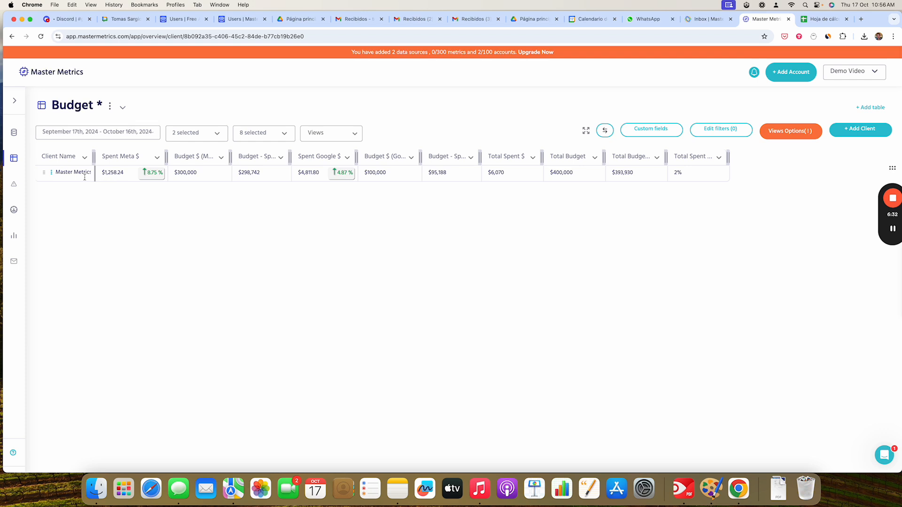
# - Switch the client overview to the Lead Generation table
pyautogui.click(125, 133)
pyautogui.click(205, 104)
pyautogui.click(122, 110)
pyautogui.click(173, 191)
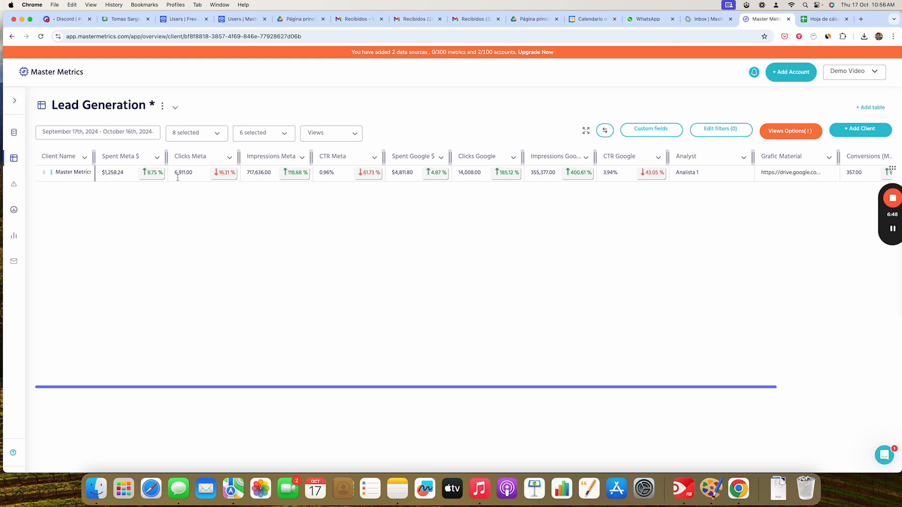
# - Open the Master Metrics row's Analyst cell in the Lead Generation table to inspect it
pyautogui.hscroll(5, 365, 177)
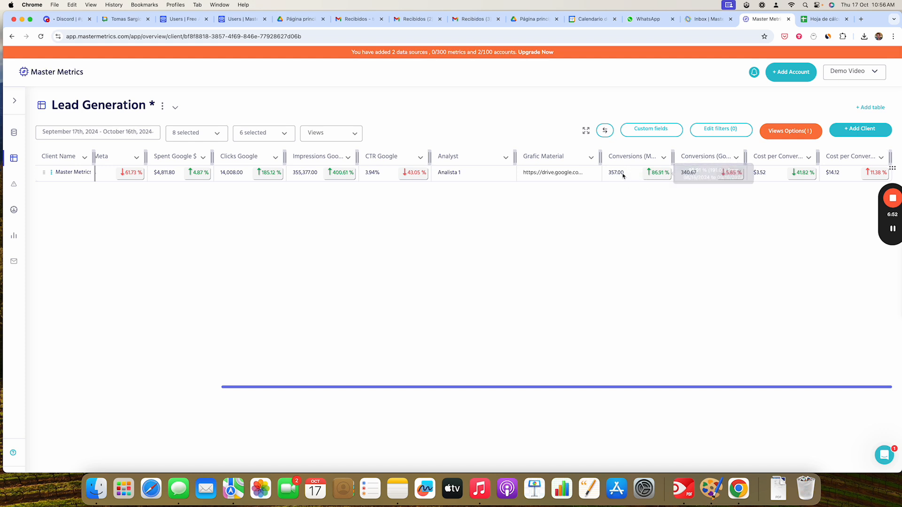
pyautogui.click(464, 174)
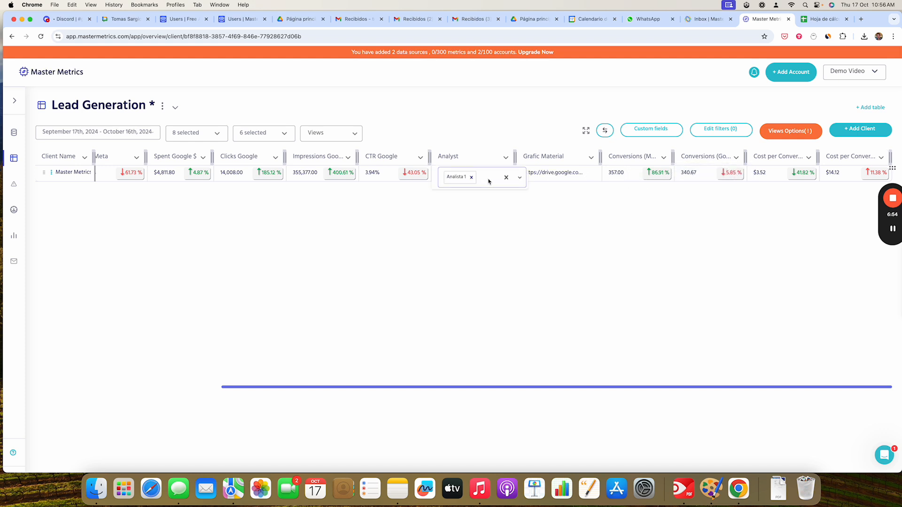
pyautogui.click(489, 181)
pyautogui.click(498, 131)
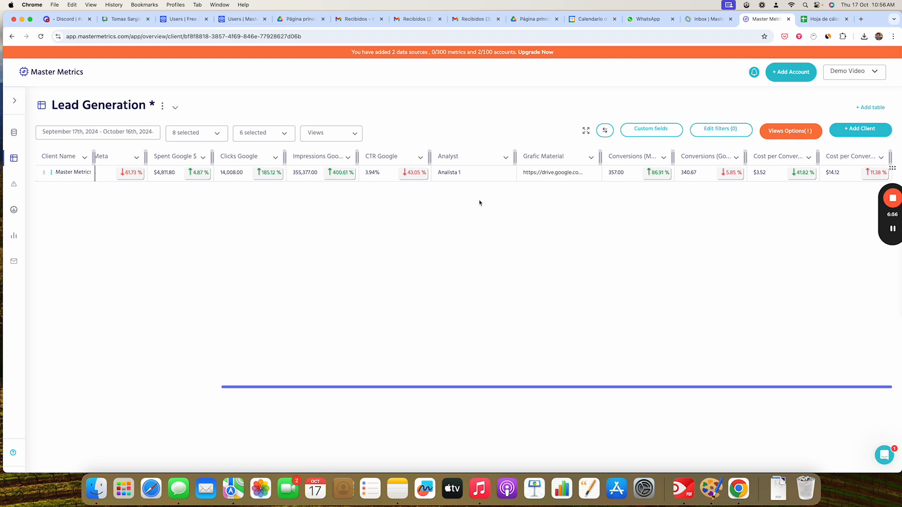
# - Open the column pinning panel and the metrics selector to review the table's columns
pyautogui.click(605, 131)
pyautogui.scroll(-1, 645, 218)
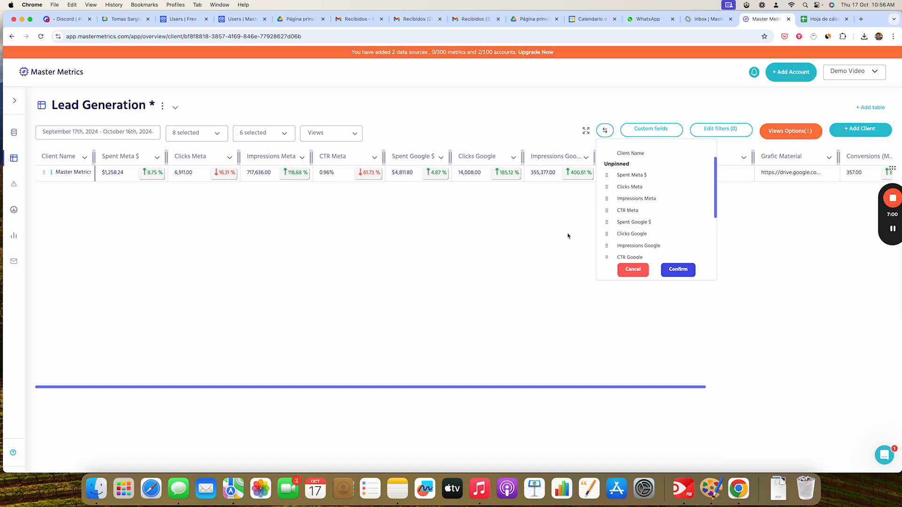
pyautogui.click(394, 237)
pyautogui.click(215, 139)
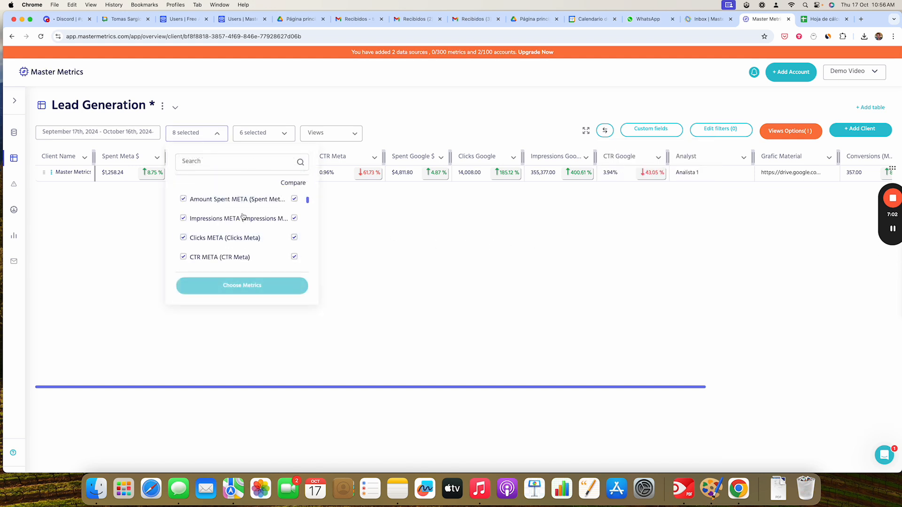
pyautogui.click(466, 172)
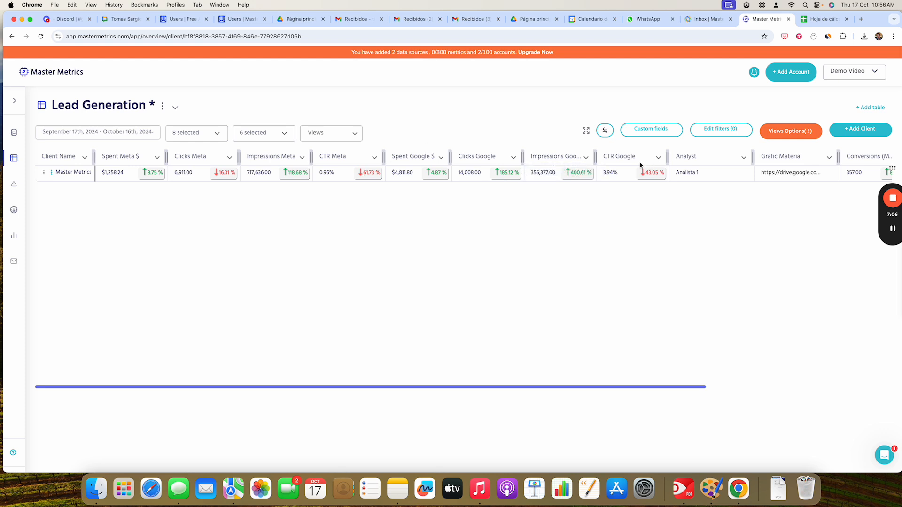
# - Start adding a new account named Example 2 with the Lead Generation business type
pyautogui.click(790, 78)
pyautogui.click(306, 169)
pyautogui.write('Example 2')
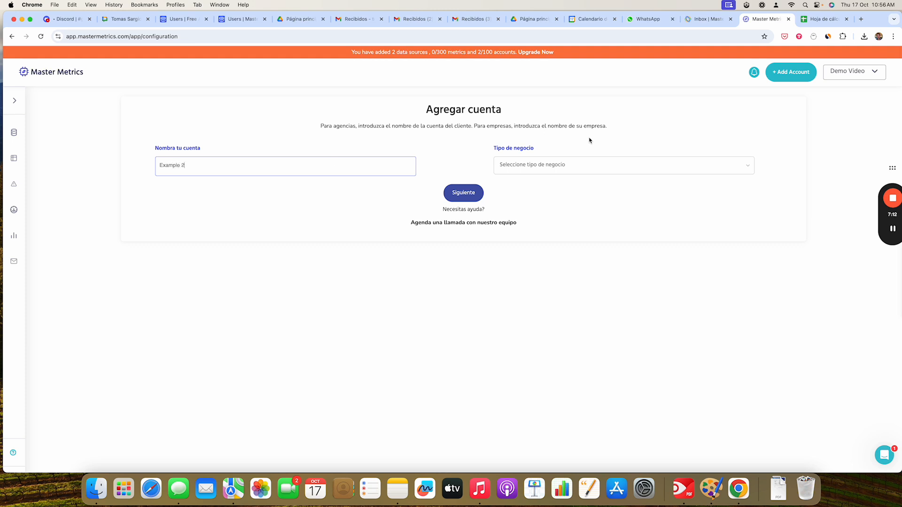
pyautogui.click(556, 165)
pyautogui.click(535, 186)
pyautogui.click(470, 192)
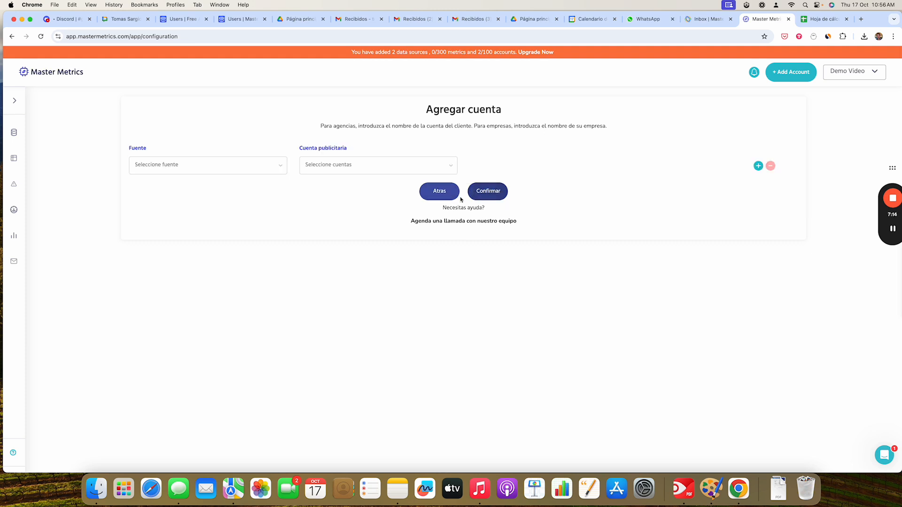
# - Connect Facebook ads as the account's first source using the CONTAGRAM_LC_UC_BX ad account
pyautogui.click(192, 170)
pyautogui.click(195, 186)
pyautogui.click(373, 170)
pyautogui.write('conta')
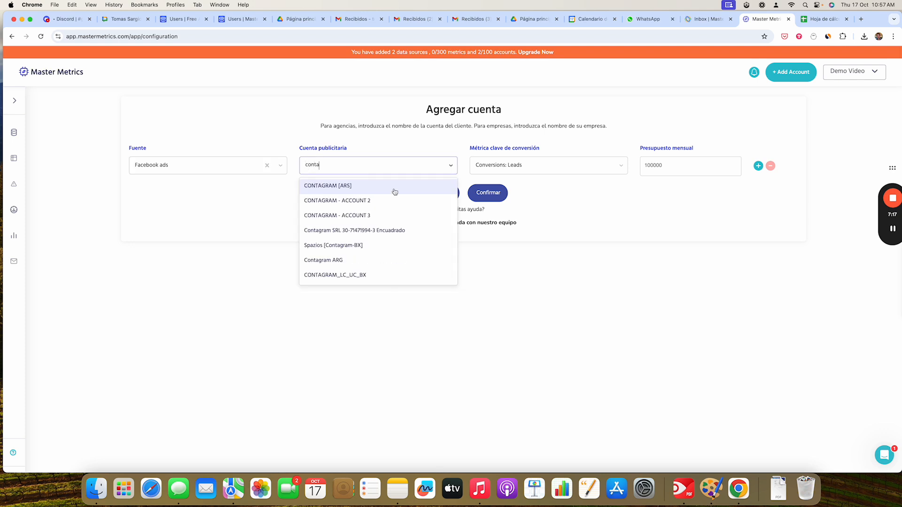
pyautogui.click(364, 276)
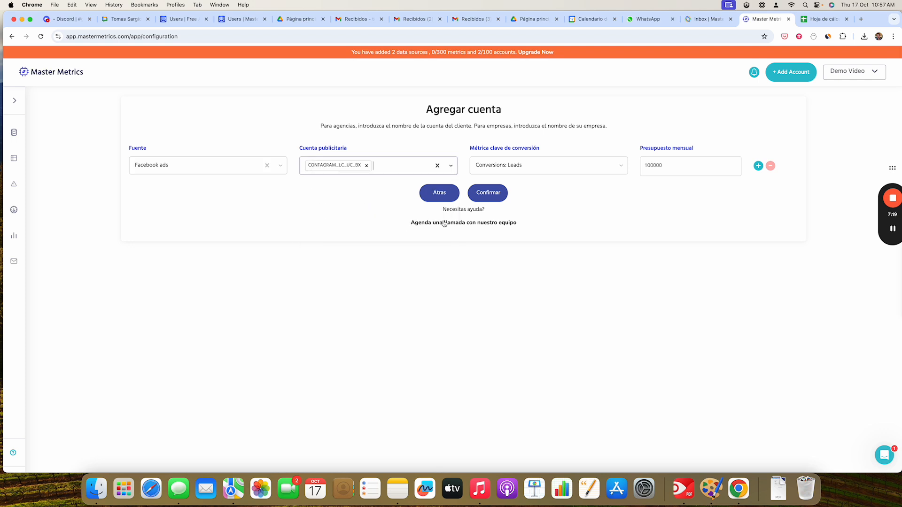
# - Add a Google ads source row with the first listed ad account and confirm the new account
pyautogui.click(758, 166)
pyautogui.click(224, 206)
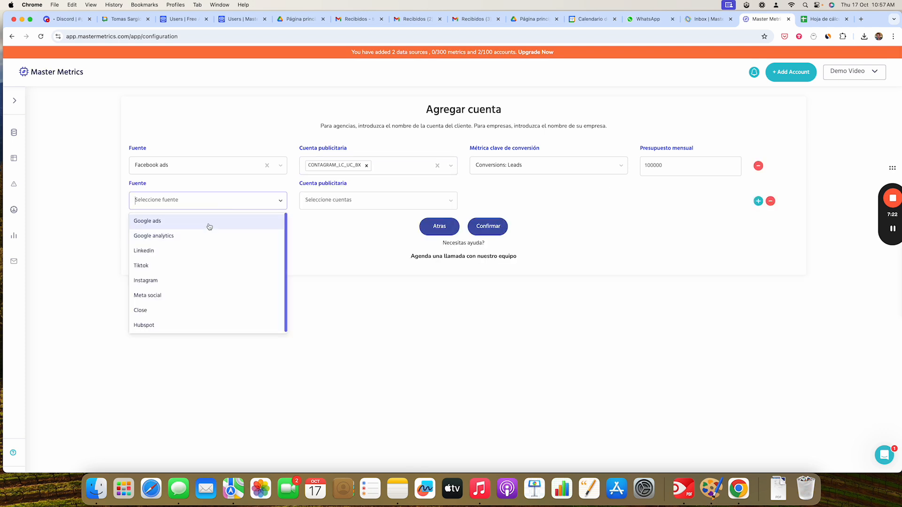
pyautogui.click(209, 225)
pyautogui.click(336, 203)
pyautogui.click(329, 222)
pyautogui.click(487, 228)
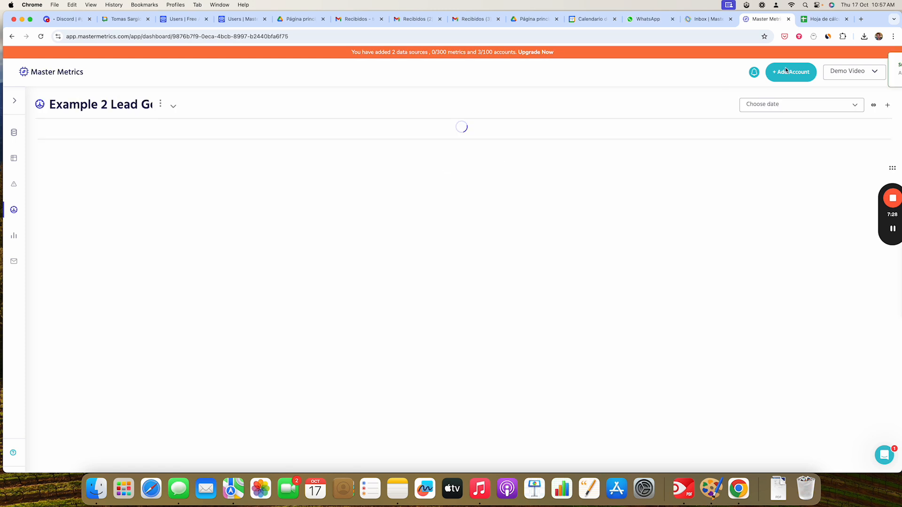
# - Review the new account's dashboard list and Google ads charts, returning to the client overview table
pyautogui.click(172, 108)
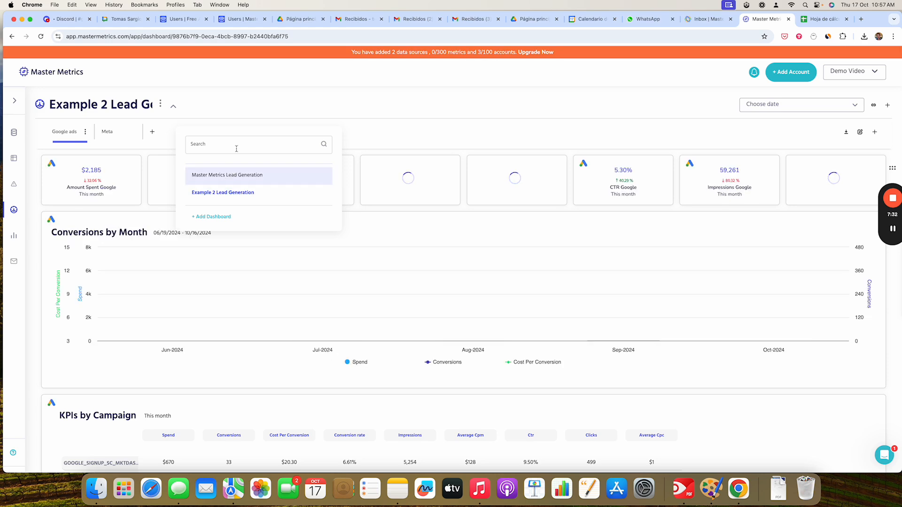
pyautogui.scroll(-5, 306, 216)
pyautogui.scroll(5, 125, 193)
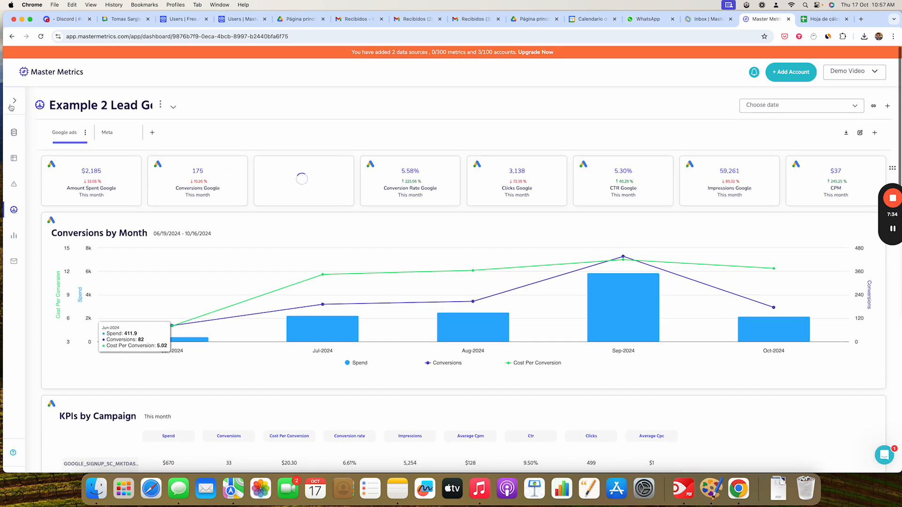
pyautogui.click(56, 160)
pyautogui.click(12, 104)
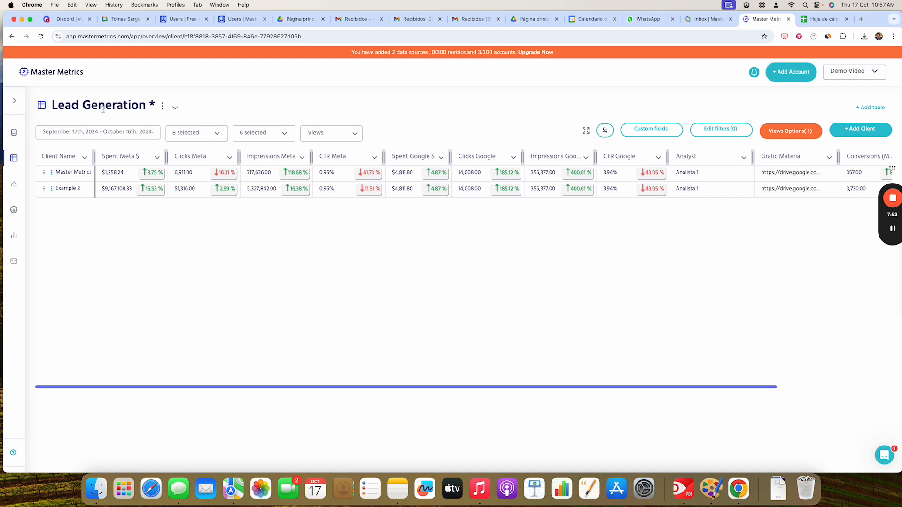
pyautogui.click(17, 99)
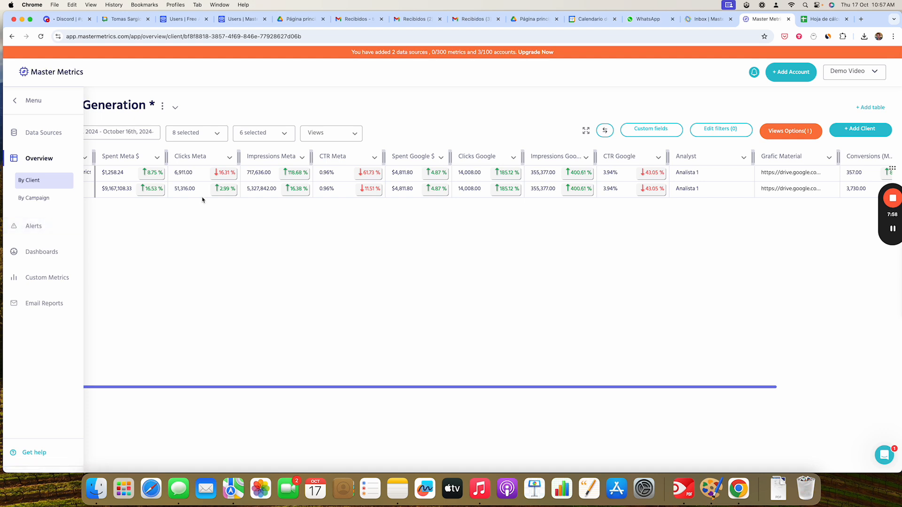
pyautogui.click(17, 107)
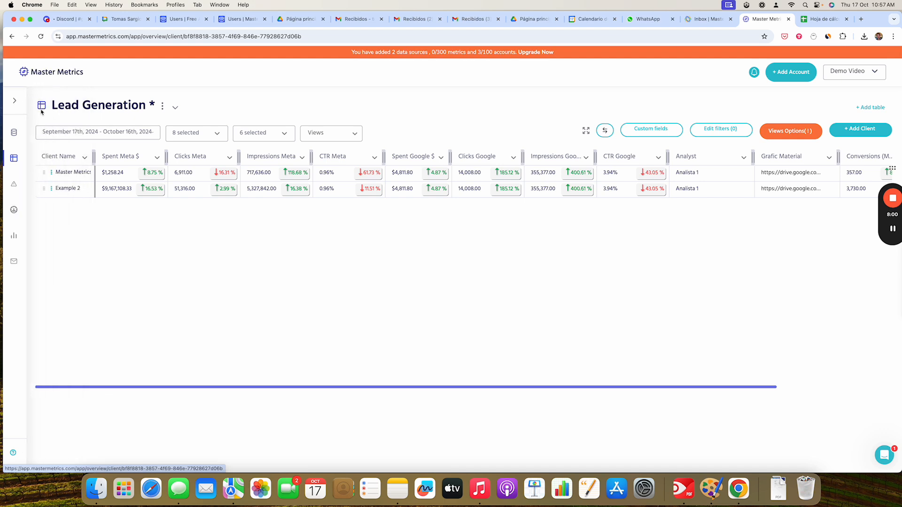
pyautogui.click(886, 454)
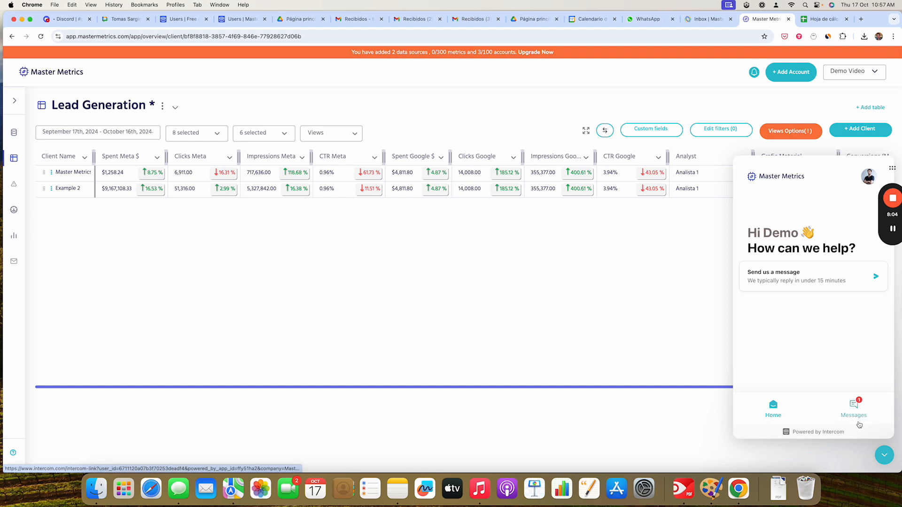
pyautogui.click(884, 455)
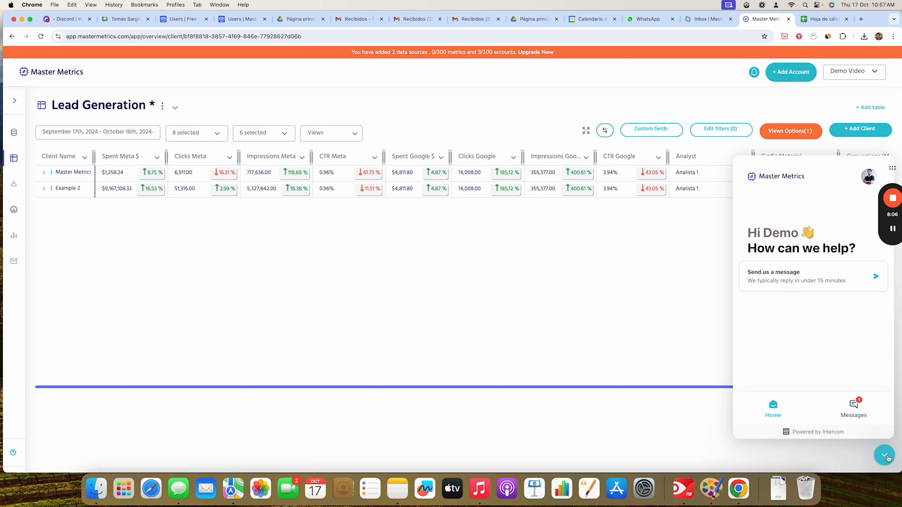
# - Open the call-booking page from Add Account and choose Wednesday, October 23 for a sales call
pyautogui.click(799, 72)
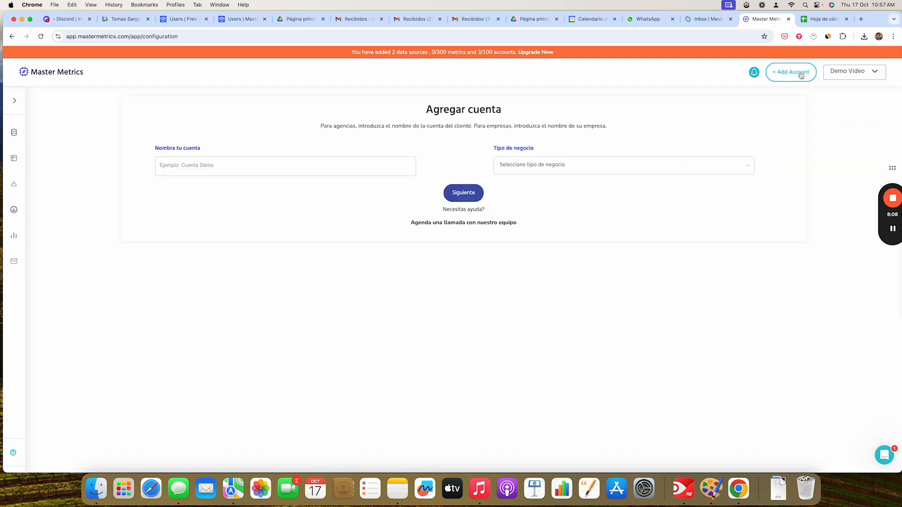
pyautogui.click(451, 225)
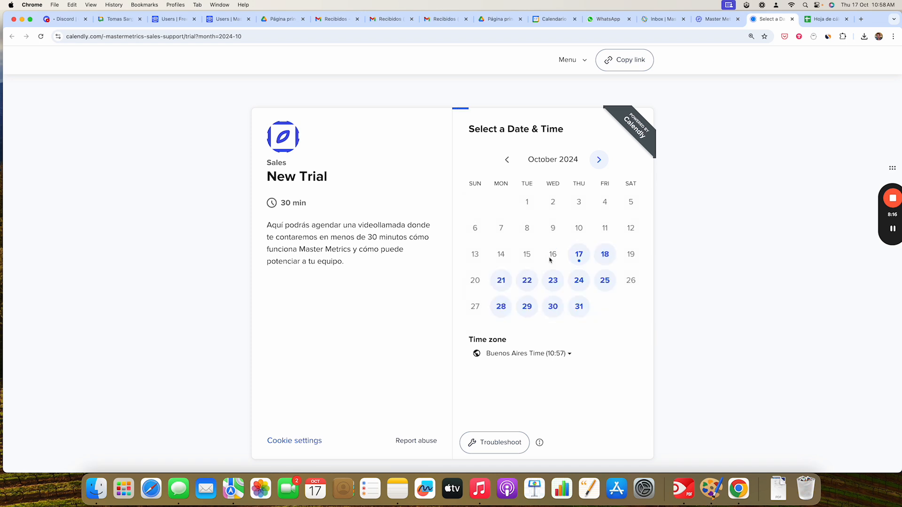
pyautogui.click(553, 281)
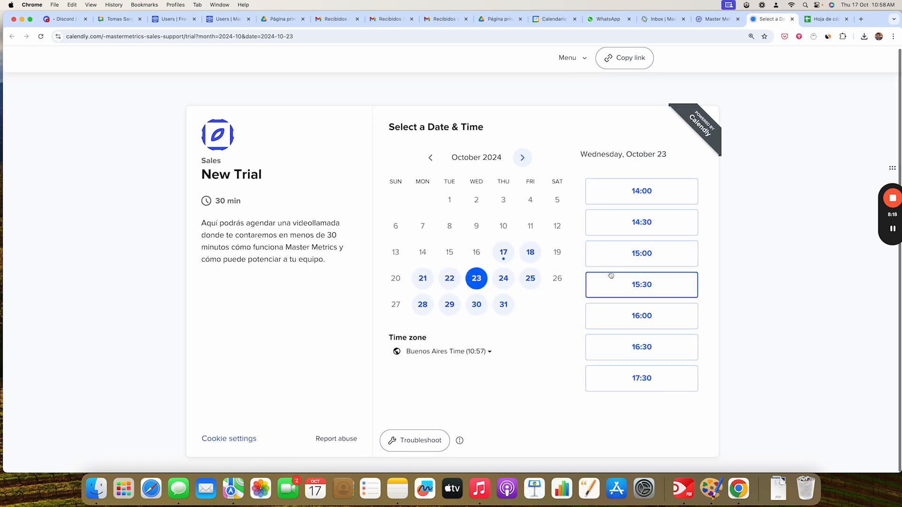